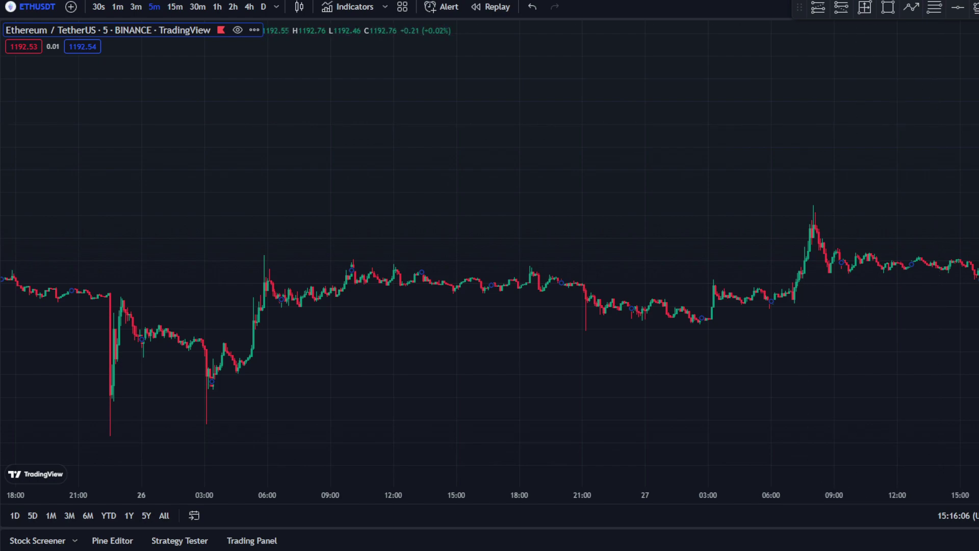
# Switch to the Fairdesk exchange, open its home page and review the promotions and market overview
pyautogui.hotkey('ctrl', 't')
pyautogui.click(689, 7)
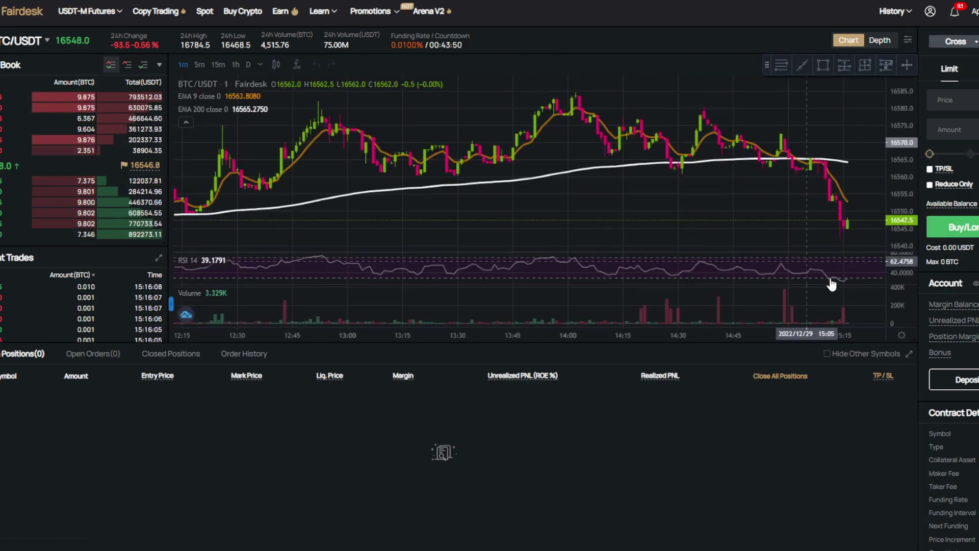
pyautogui.click(26, 16)
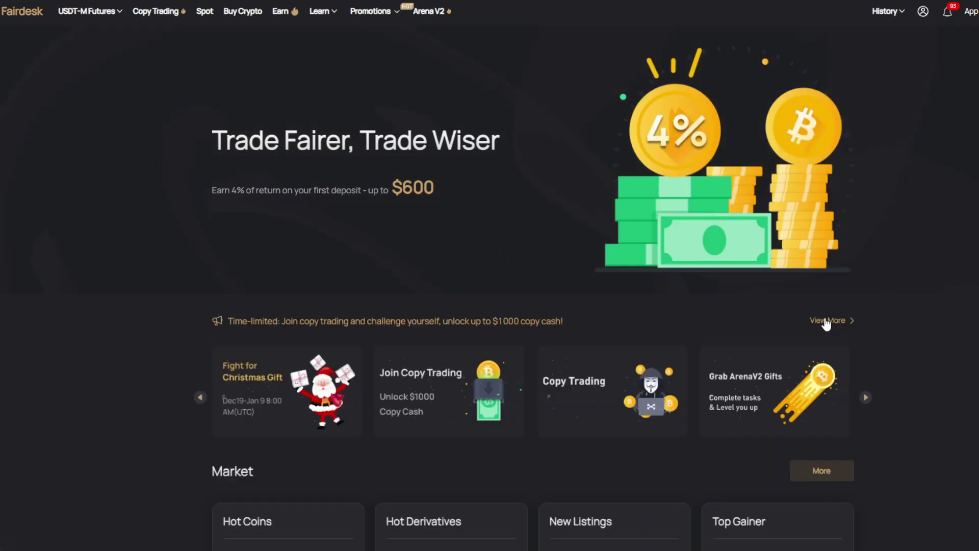
pyautogui.moveTo(120, 11)
pyautogui.scroll(-6, 372, 253)
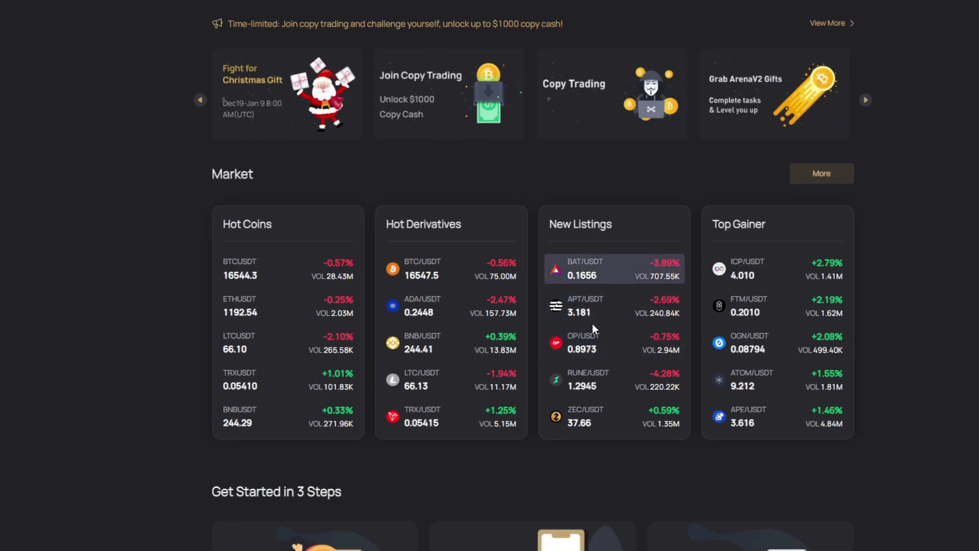
pyautogui.scroll(6, 592, 324)
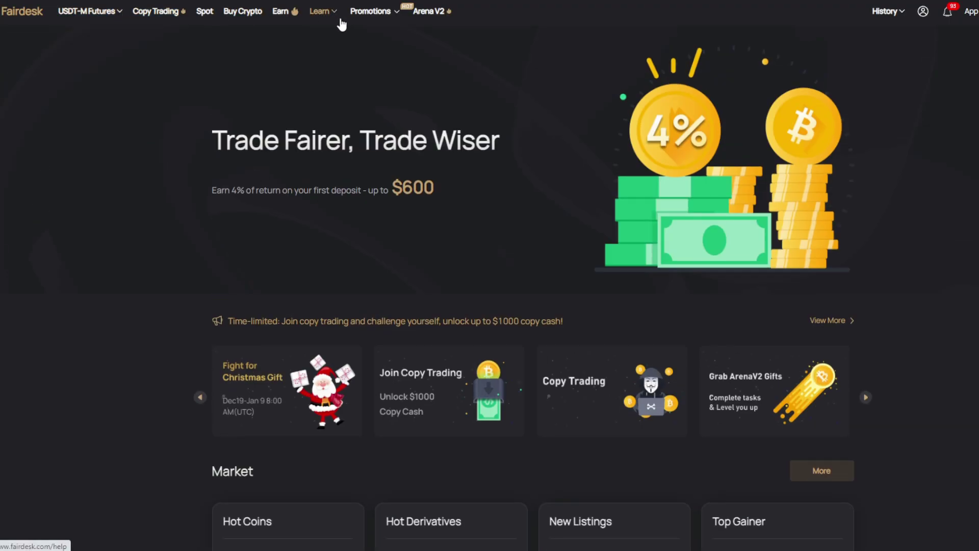
# Open Fairdesk's bonus promotions page and review the welcome and trading bonus offers
pyautogui.moveTo(367, 15)
pyautogui.click(385, 103)
pyautogui.scroll(-2, 550, 287)
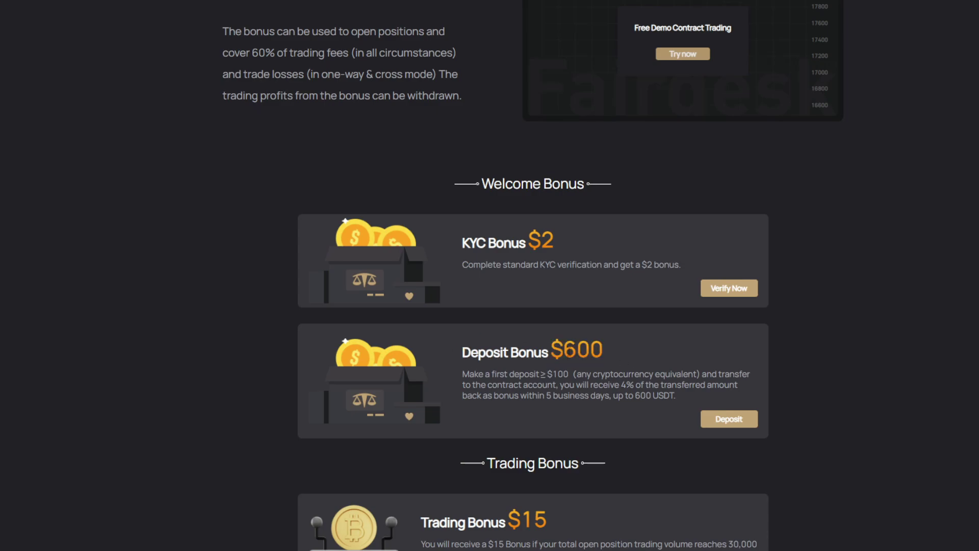
pyautogui.scroll(5, 531, 276)
# From Fairdesk's USDT-M futures trading page, examine the trading fees and VIP benefits schedule, and return to futures trading
pyautogui.moveTo(87, 11)
pyautogui.click(105, 45)
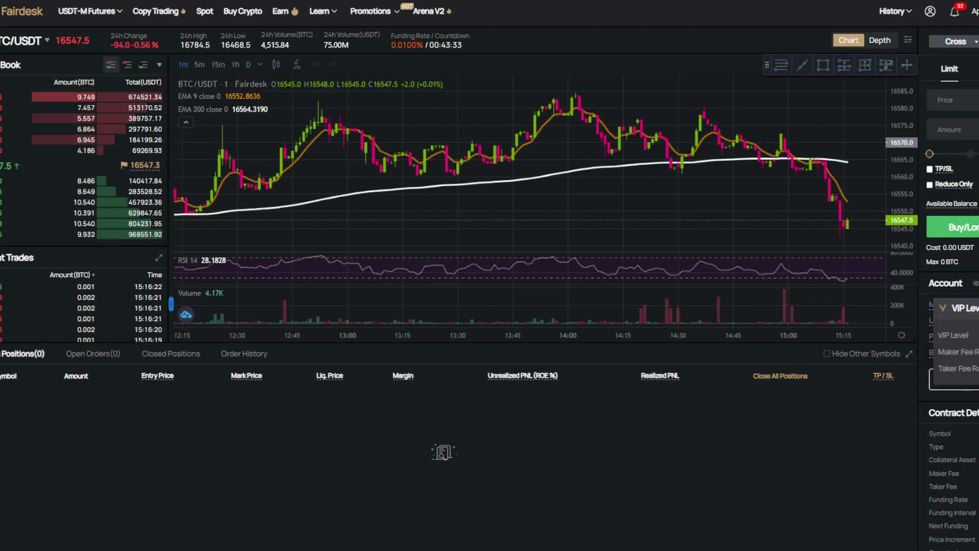
pyautogui.click(966, 308)
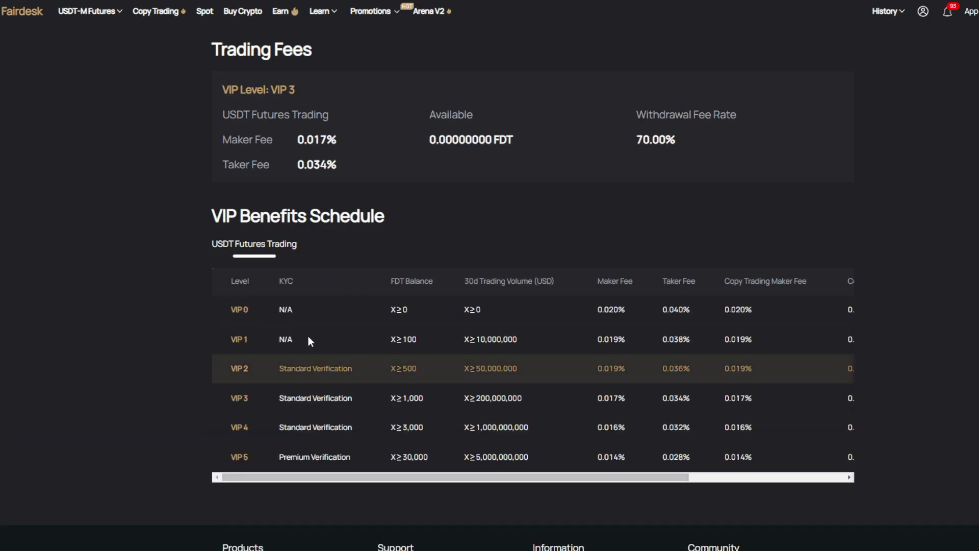
pyautogui.click(268, 338)
pyautogui.click(590, 339)
pyautogui.moveTo(86, 11)
pyautogui.click(84, 43)
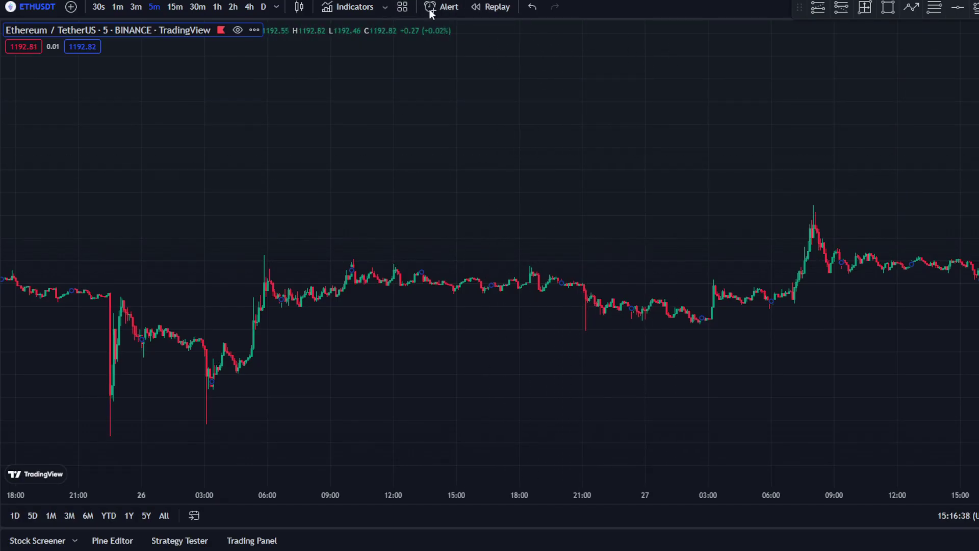
# On the TradingView ETHUSDT 5-minute chart, search the indicators for "hull suite" and add Hull Suite by InSilico
pyautogui.click(348, 8)
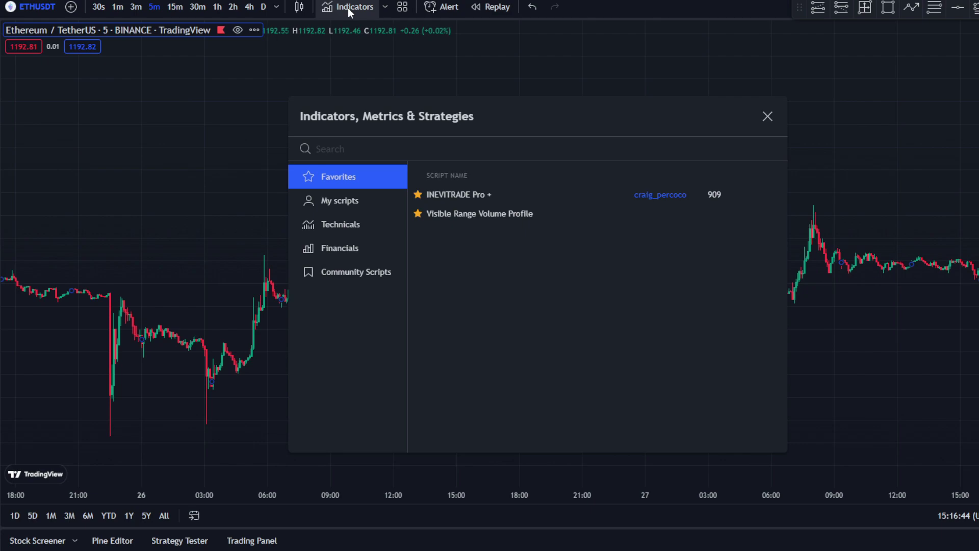
pyautogui.write('hull suite')
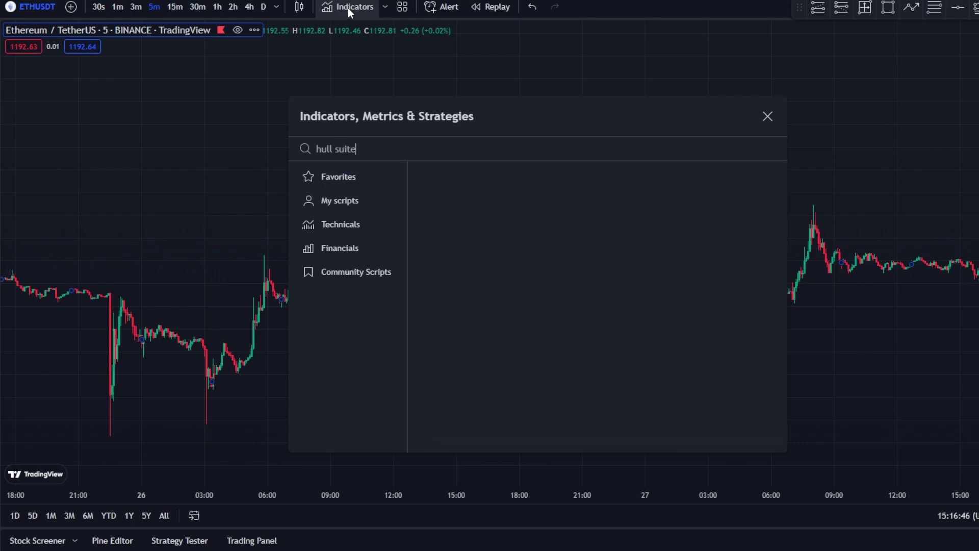
pyautogui.click(459, 193)
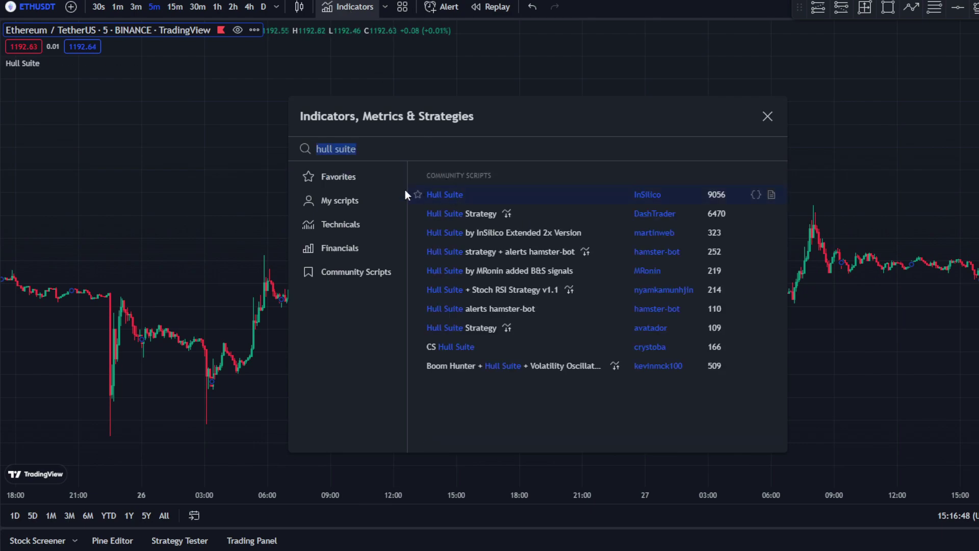
pyautogui.press('Escape')
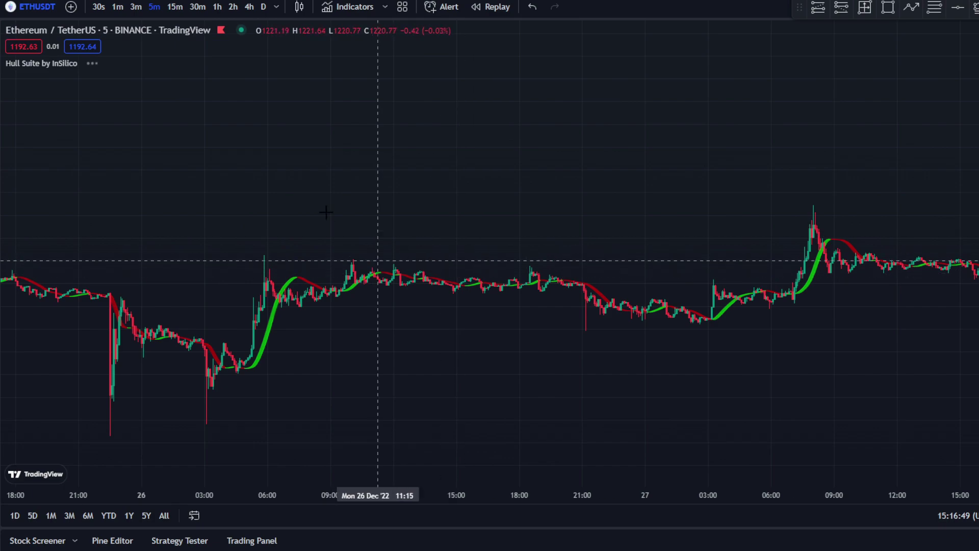
# Set the Hull Suite's length to 60 and its length multiplier to 3
pyautogui.click(104, 64)
pyautogui.click(459, 63)
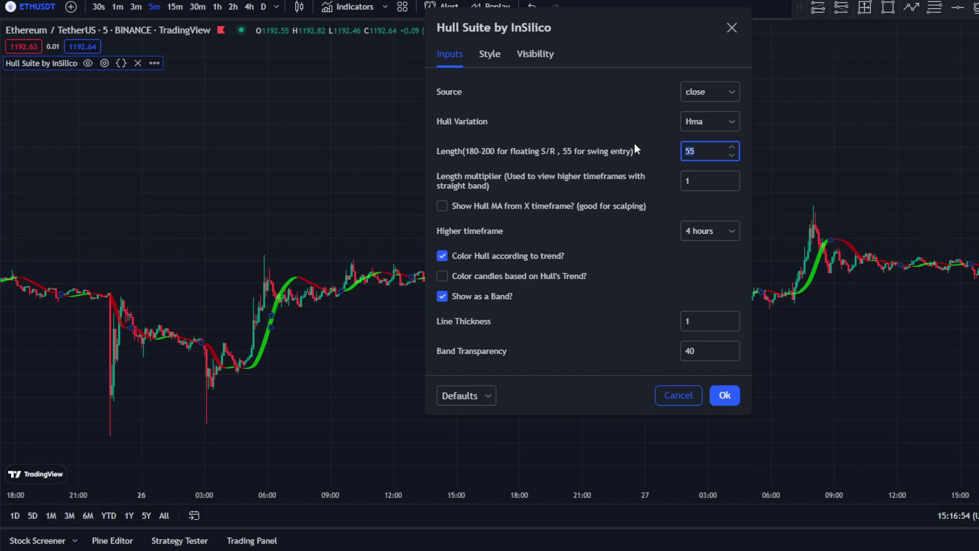
pyautogui.write('60')
pyautogui.click(694, 180)
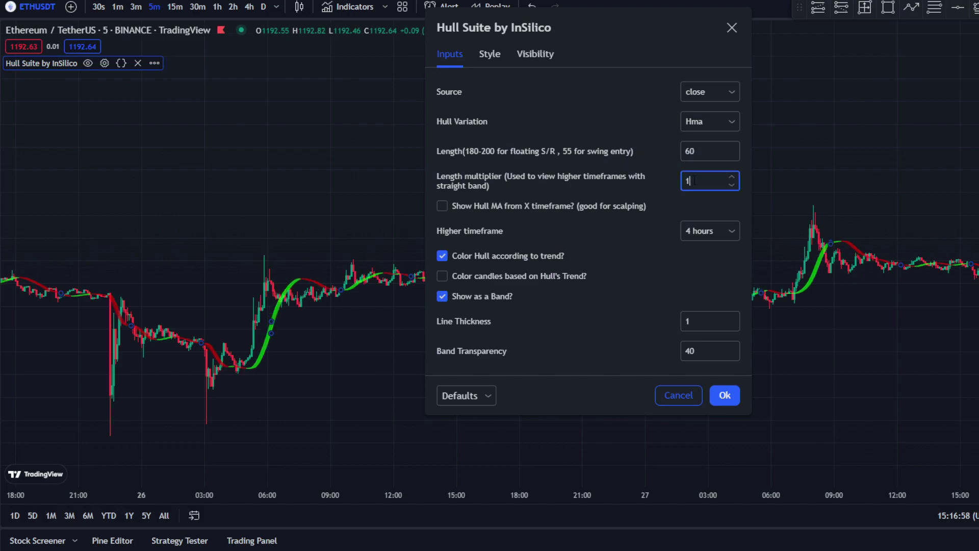
pyautogui.press('BackSpace')
pyautogui.write('3')
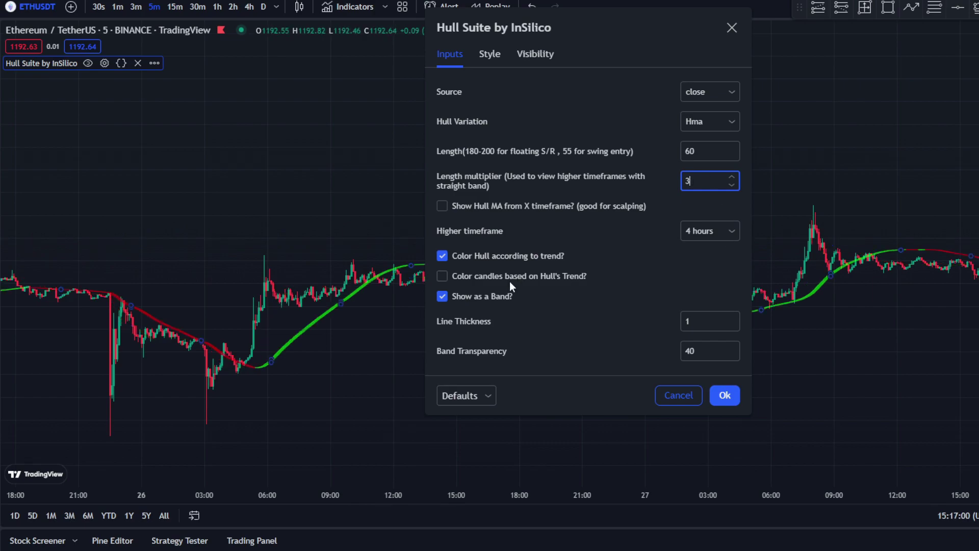
pyautogui.press('Return')
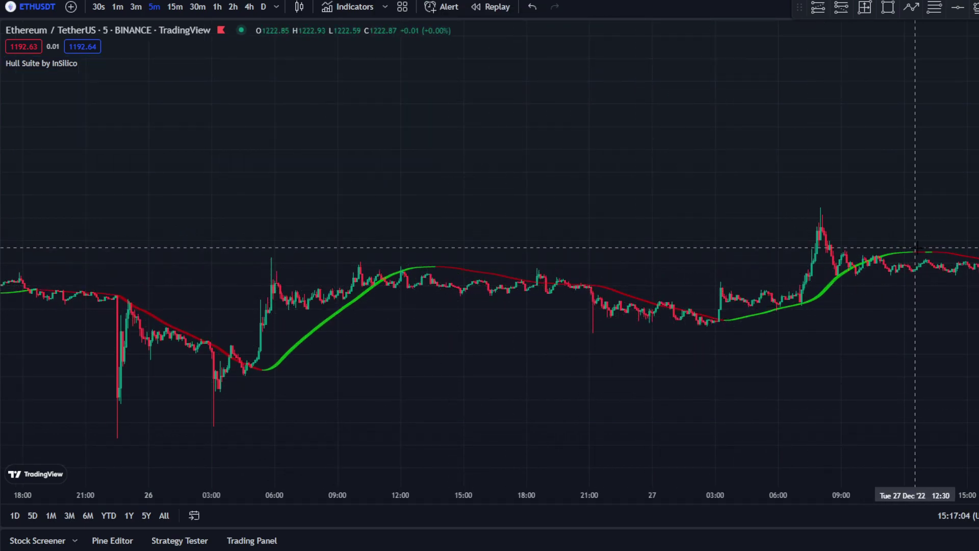
# Search the indicators for "trend trader strategy" and add the first Trend Trader Strategy community script to the chart
pyautogui.hscroll(15, 915, 248)
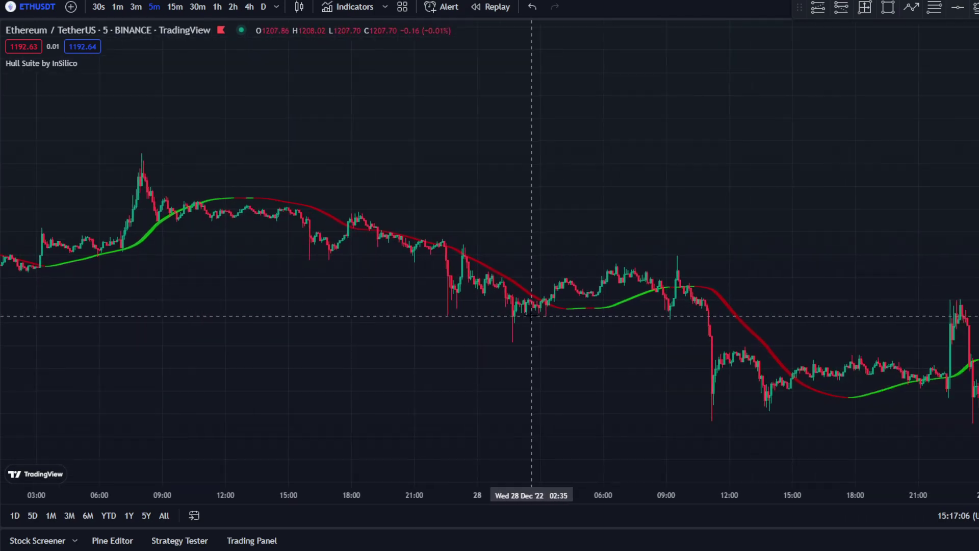
pyautogui.hscroll(-13, 532, 316)
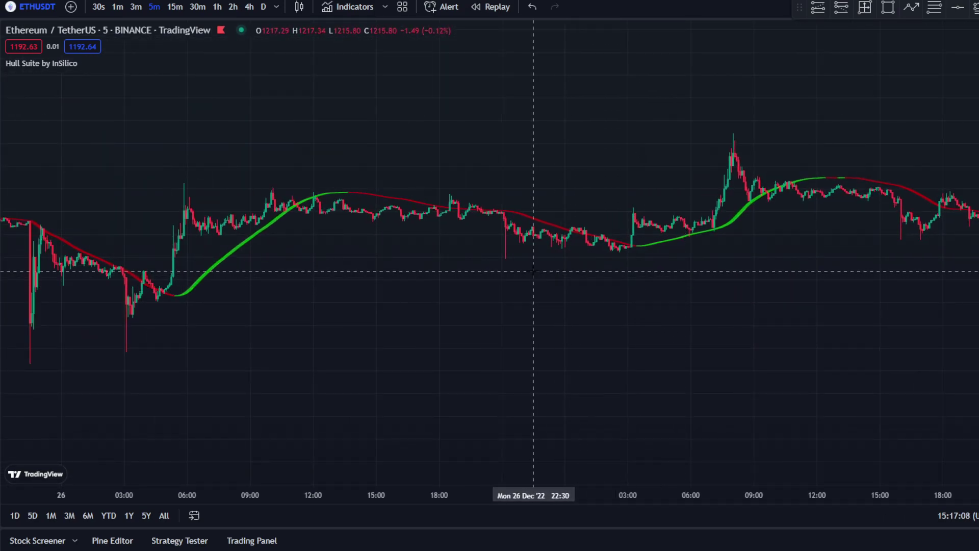
pyautogui.click(344, 6)
pyautogui.write('tre')
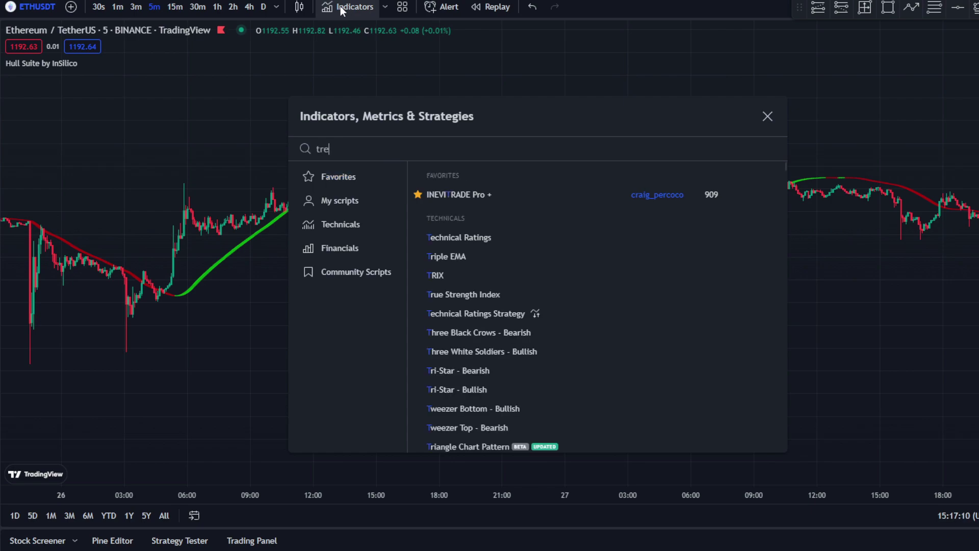
pyautogui.write('nd ')
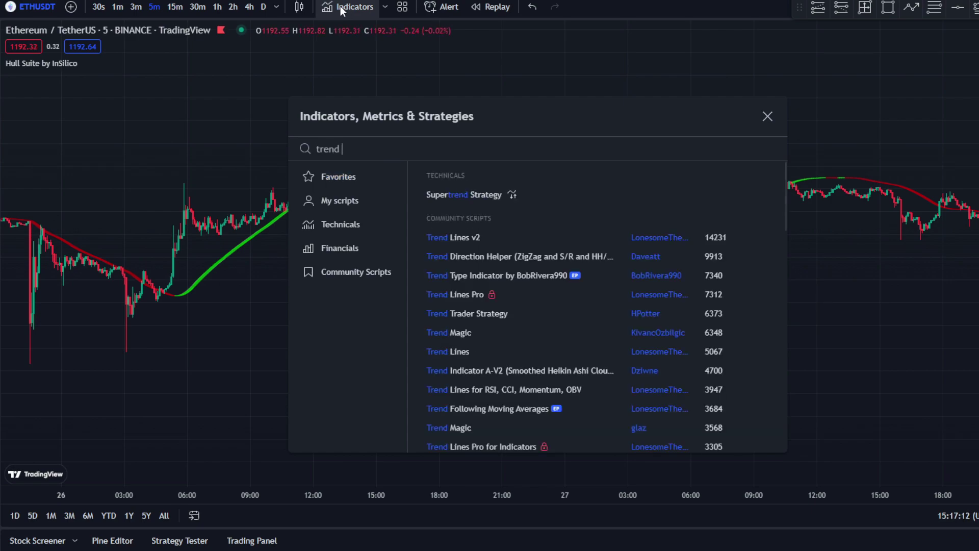
pyautogui.write('trader')
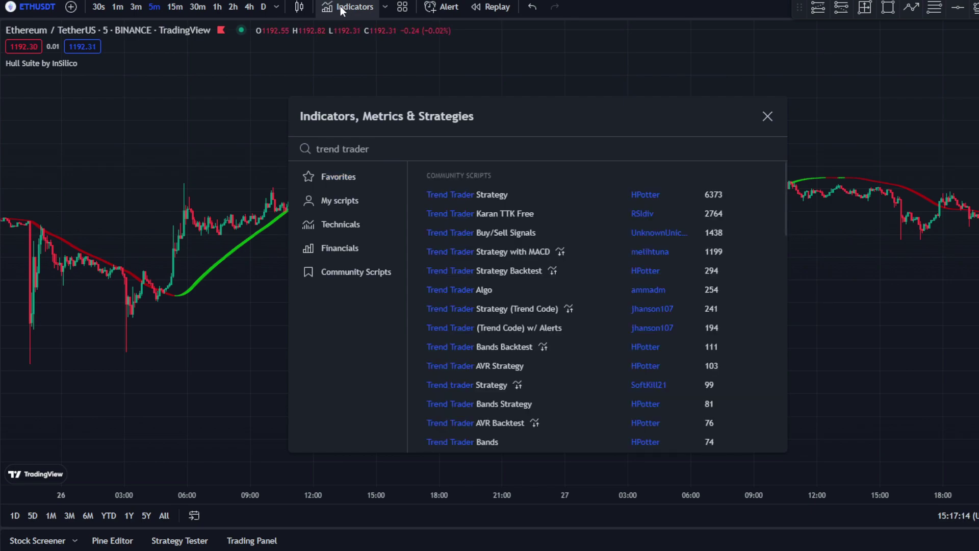
pyautogui.write(' strategy')
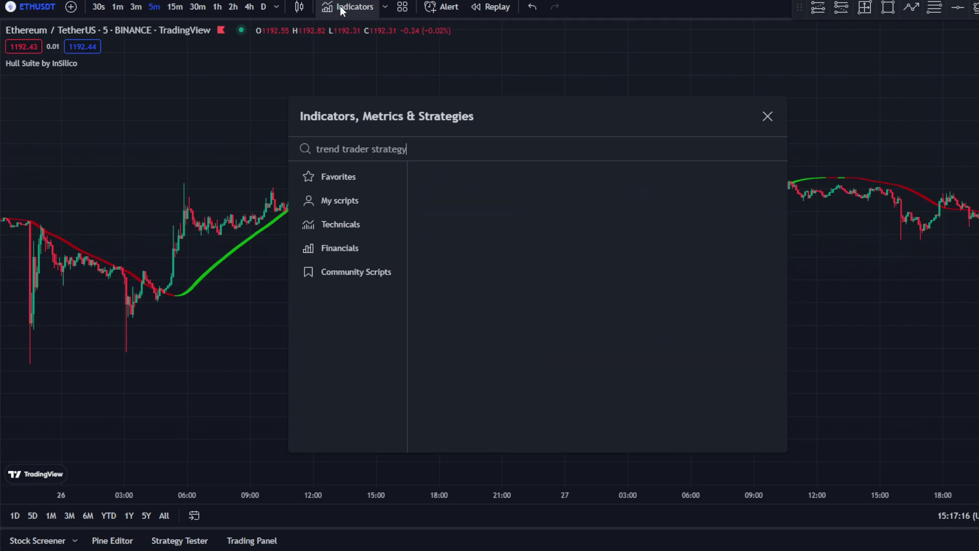
pyautogui.click(515, 194)
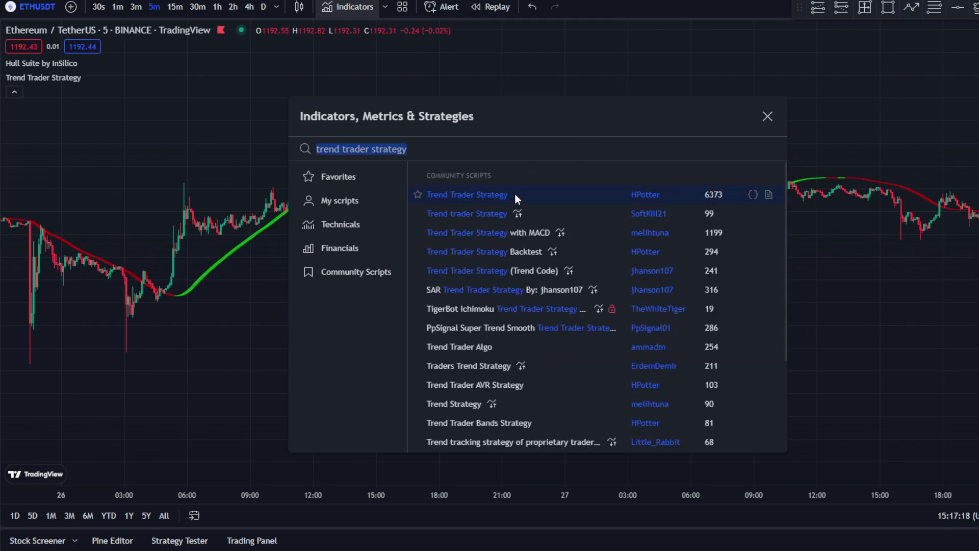
# Search the indicator library again for "trend trader strat" to check the Trend Trader Strategy script, and close the library
pyautogui.click(484, 148)
pyautogui.press('BackSpace')
pyautogui.press('BackSpace')
pyautogui.press('BackSpace')
pyautogui.press('BackSpace')
pyautogui.press('BackSpace')
pyautogui.press('BackSpace')
pyautogui.press('BackSpace')
pyautogui.press('BackSpace')
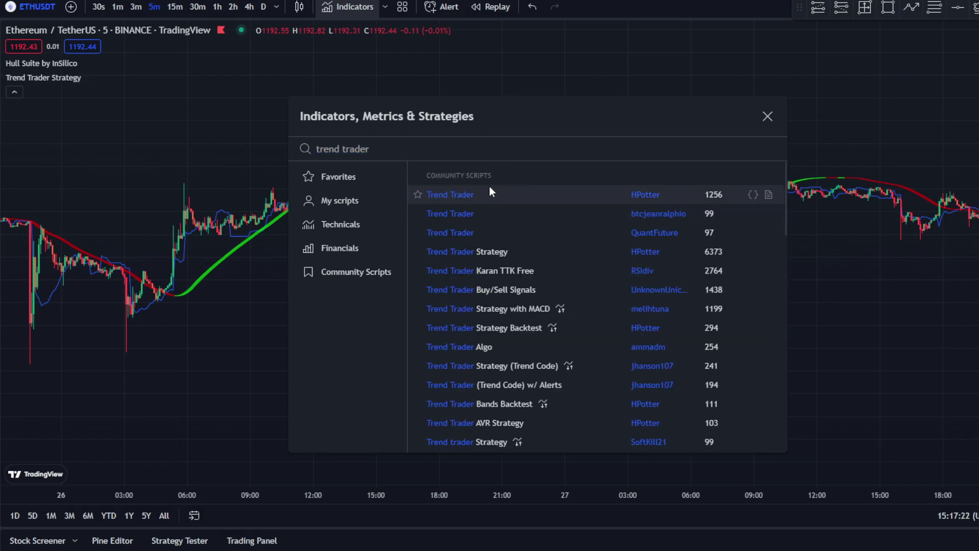
pyautogui.write('strat')
pyautogui.click(494, 196)
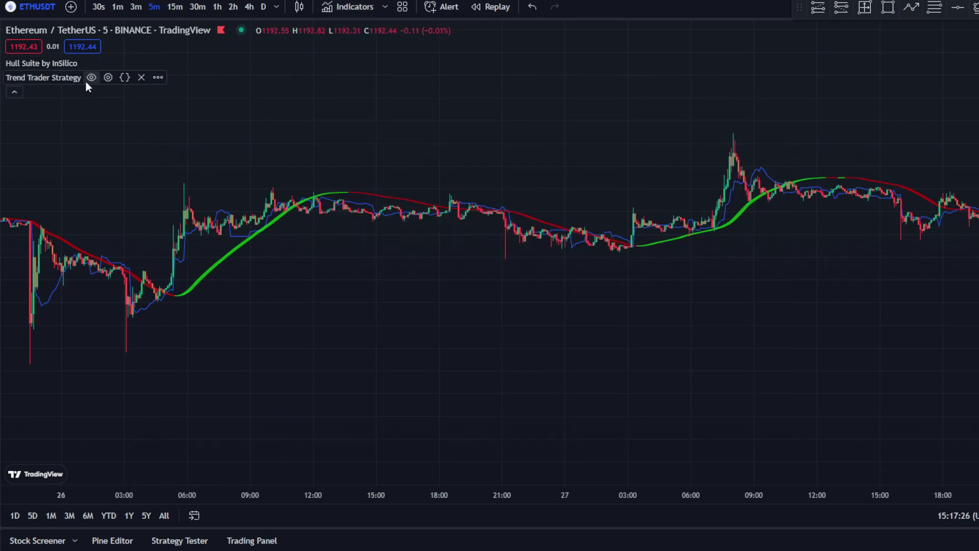
# Change the Trend Trader Strategy line's color to white in its style settings
pyautogui.click(106, 78)
pyautogui.click(490, 228)
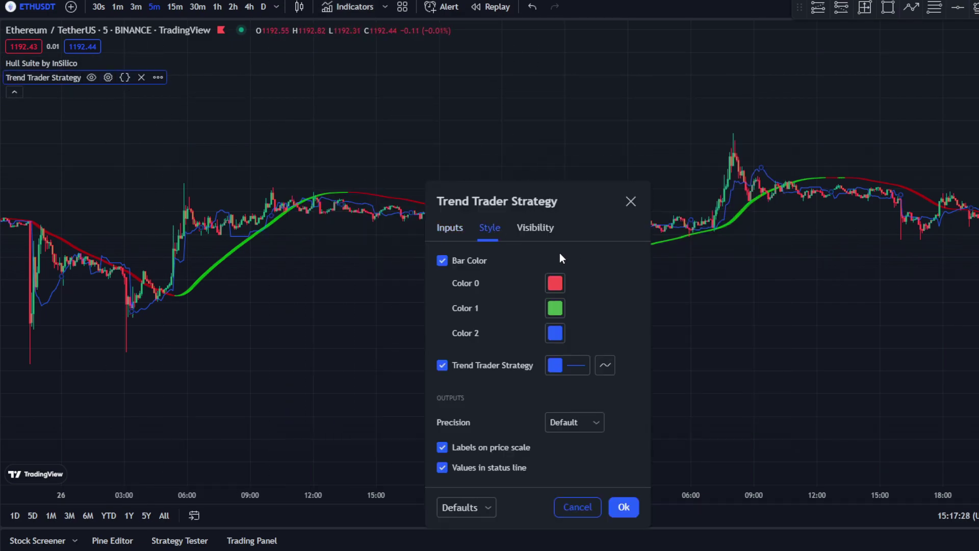
pyautogui.click(561, 364)
pyautogui.click(557, 344)
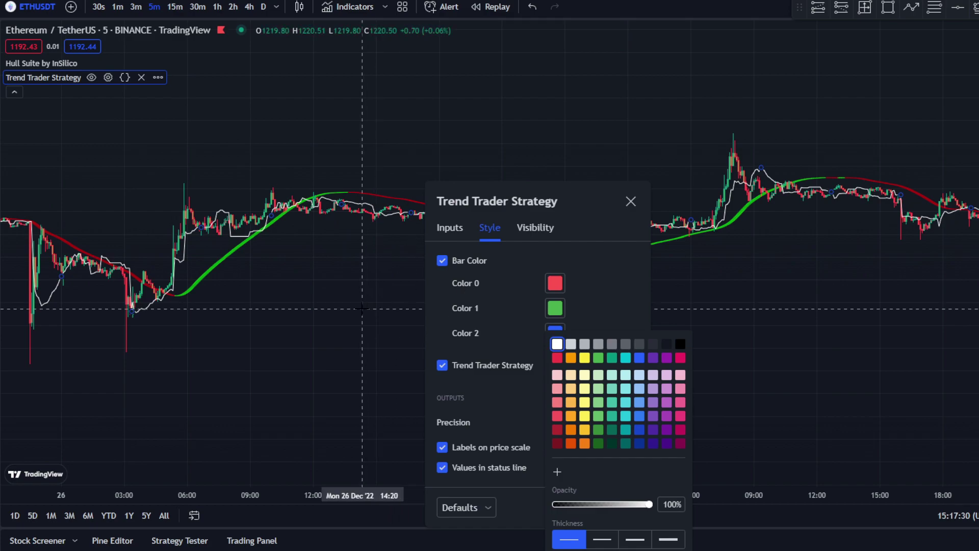
pyautogui.moveTo(279, 309); pyautogui.dragTo(463, 309)
# Examine how price moves relative to the Hull Suite band and the white Trend Trader line around 27 December
pyautogui.scroll(7, 463, 310)
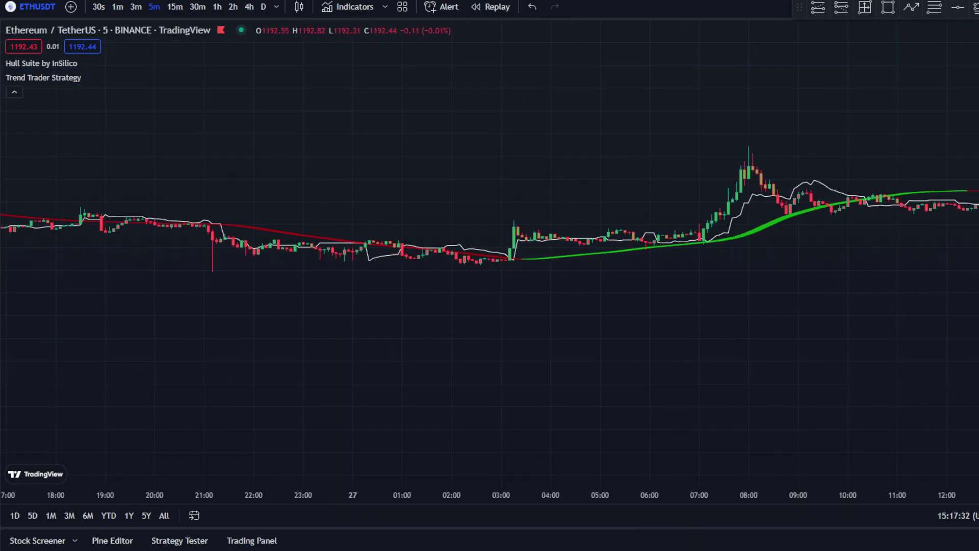
pyautogui.moveTo(977, 306); pyautogui.dragTo(977, 224)
pyautogui.moveTo(767, 259); pyautogui.dragTo(536, 342)
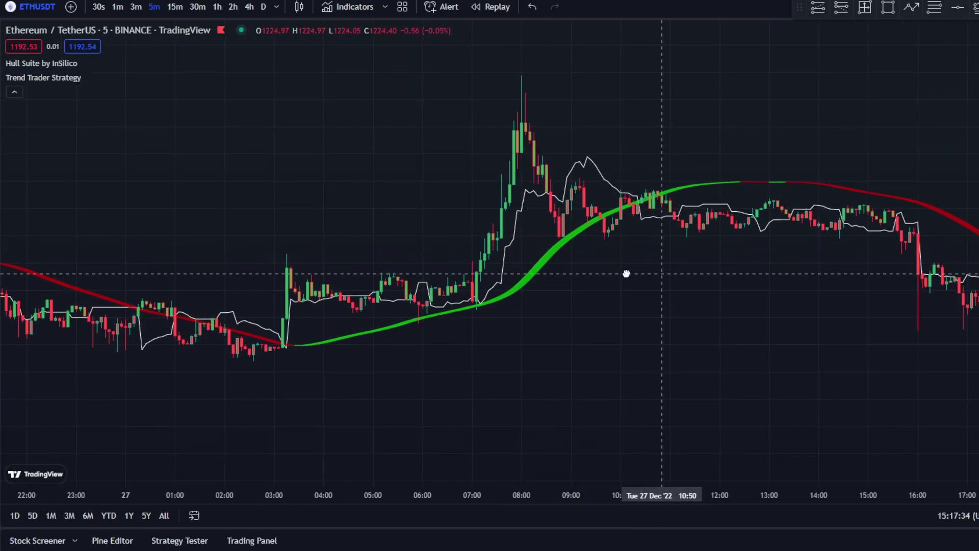
pyautogui.moveTo(626, 274); pyautogui.dragTo(573, 233)
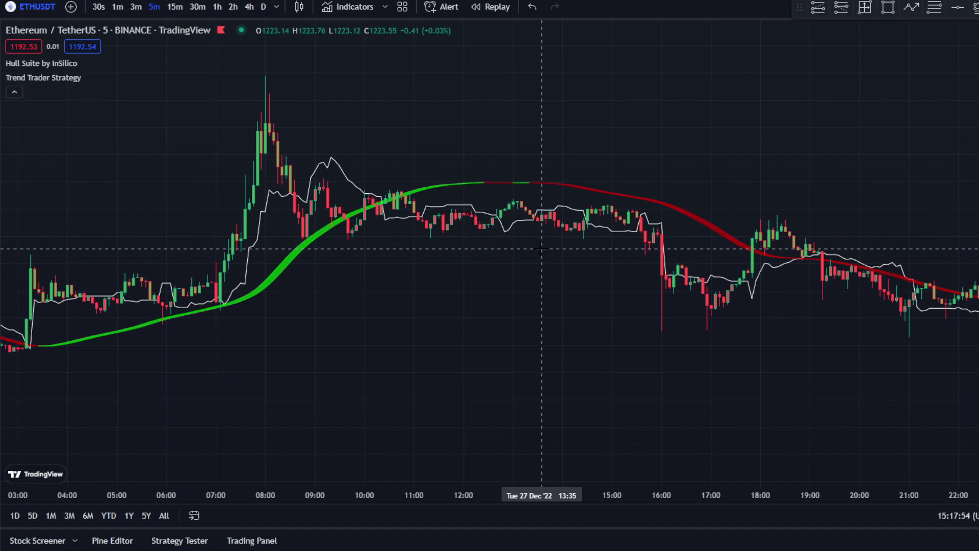
pyautogui.moveTo(541, 248); pyautogui.dragTo(766, 371)
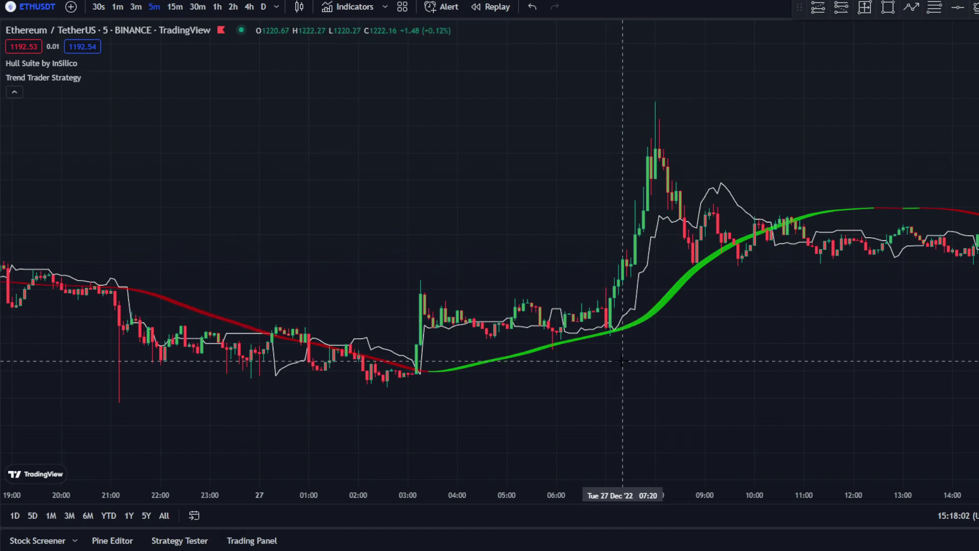
pyautogui.scroll(3, 622, 361)
pyautogui.moveTo(582, 363); pyautogui.dragTo(681, 361)
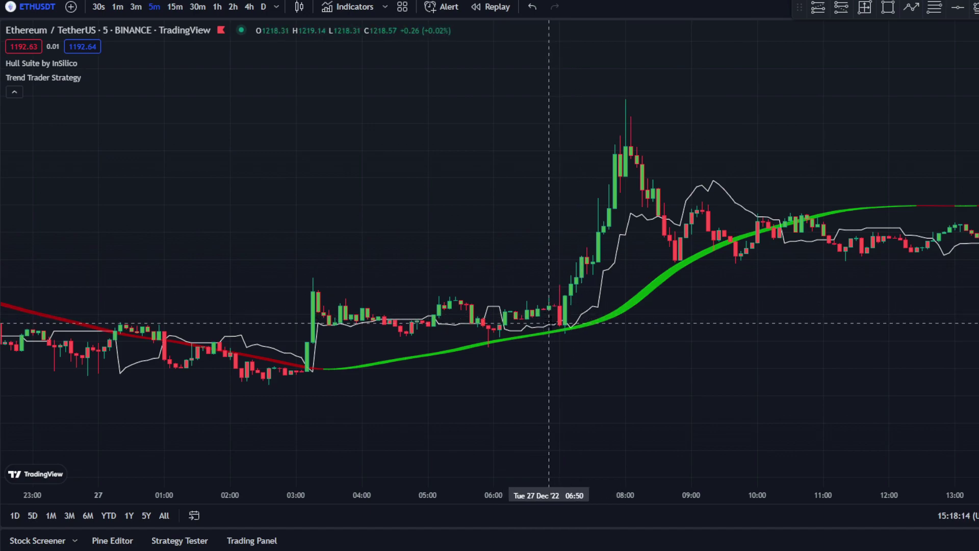
pyautogui.moveTo(472, 331); pyautogui.dragTo(794, 345)
pyautogui.scroll(3, 553, 376)
pyautogui.moveTo(504, 385); pyautogui.dragTo(717, 376)
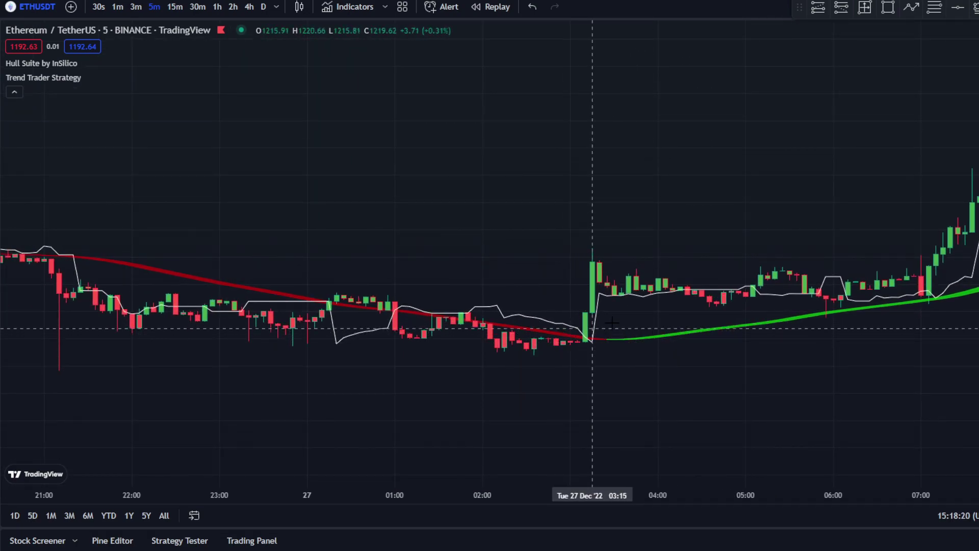
pyautogui.hscroll(3, 564, 311)
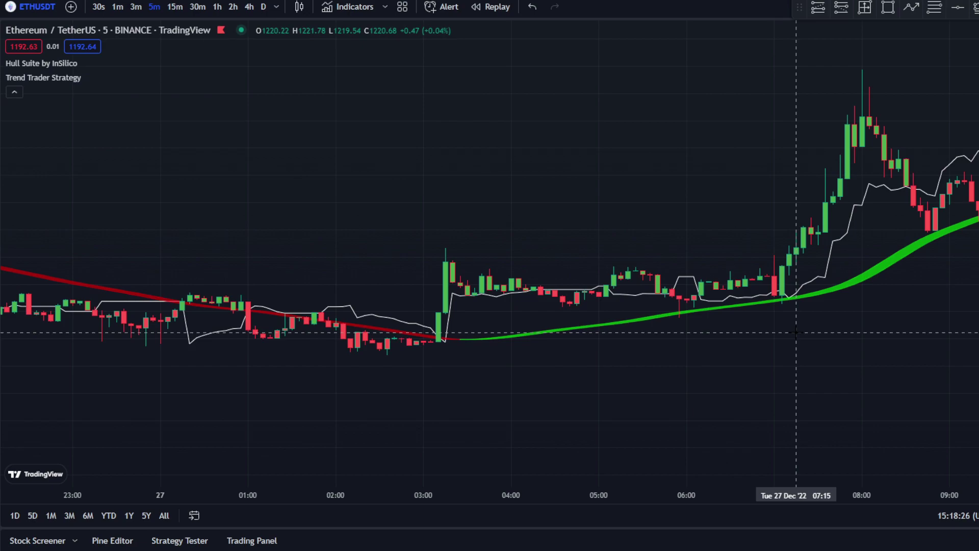
pyautogui.moveTo(796, 332); pyautogui.dragTo(744, 331)
pyautogui.scroll(4, 842, 240)
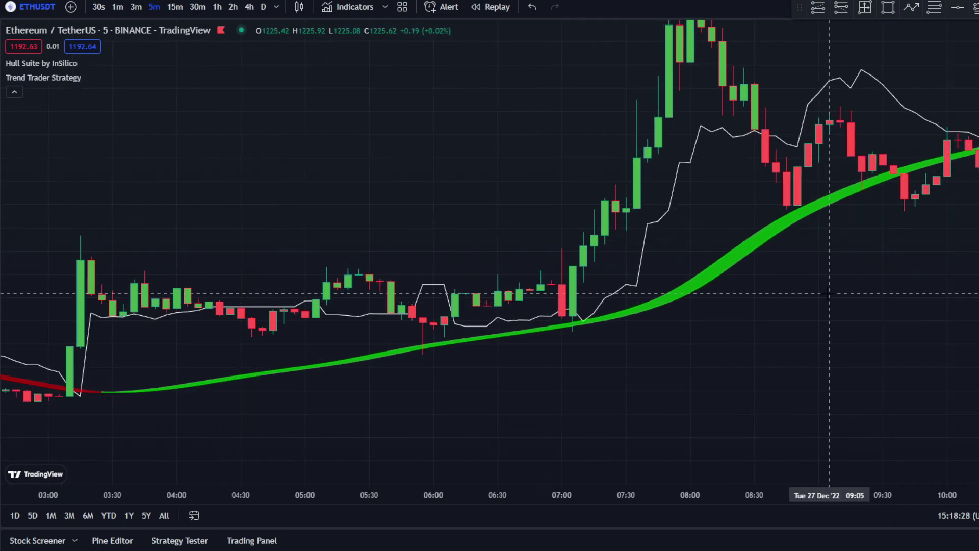
# Place a long position entering at the 07:05 candle on 27 December, with its stop 3.32 below entry, under the Hull band
pyautogui.moveTo(737, 334); pyautogui.dragTo(326, 322)
pyautogui.scroll(-4, 913, 313)
pyautogui.moveTo(917, 313); pyautogui.dragTo(609, 312)
pyautogui.scroll(-3, 672, 247)
pyautogui.moveTo(471, 292); pyautogui.dragTo(797, 339)
pyautogui.scroll(3, 704, 395)
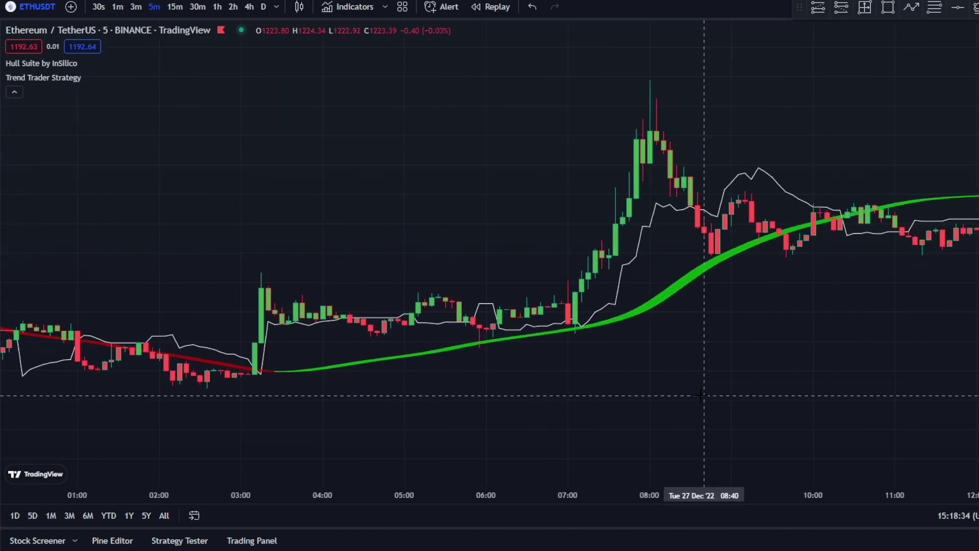
pyautogui.hscroll(-2, 705, 378)
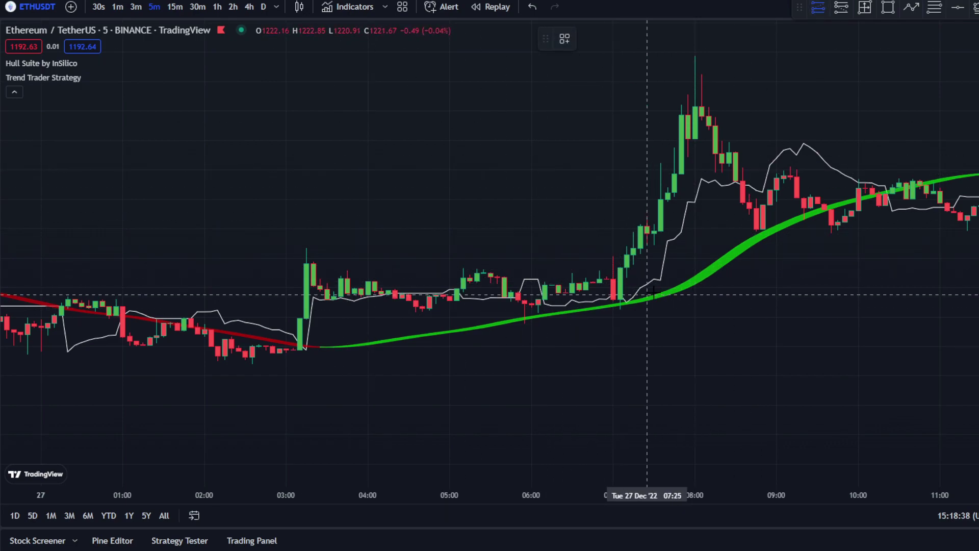
pyautogui.click(620, 268)
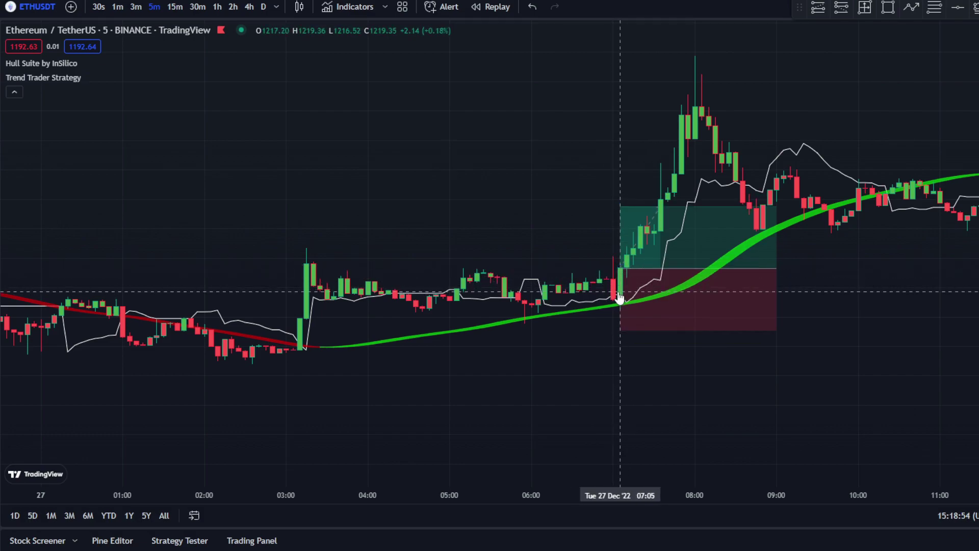
pyautogui.moveTo(621, 332); pyautogui.dragTo(621, 318)
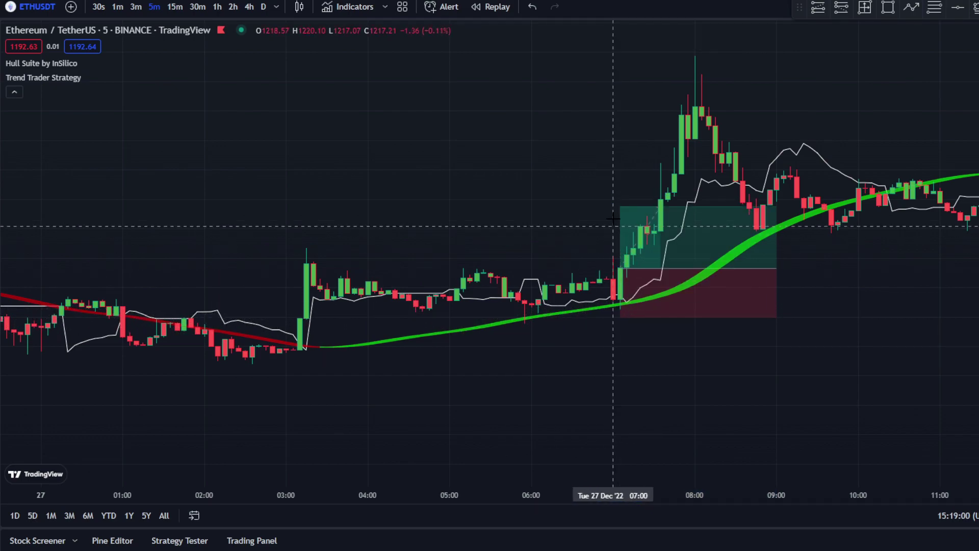
# Set the 27 December position's target to 4.97 for a 1.5 risk/reward ratio and shorten the position to end at 07:35
pyautogui.moveTo(625, 206); pyautogui.dragTo(628, 196)
pyautogui.moveTo(776, 267); pyautogui.dragTo(660, 267)
pyautogui.click(797, 301)
pyautogui.moveTo(796, 301); pyautogui.dragTo(695, 314)
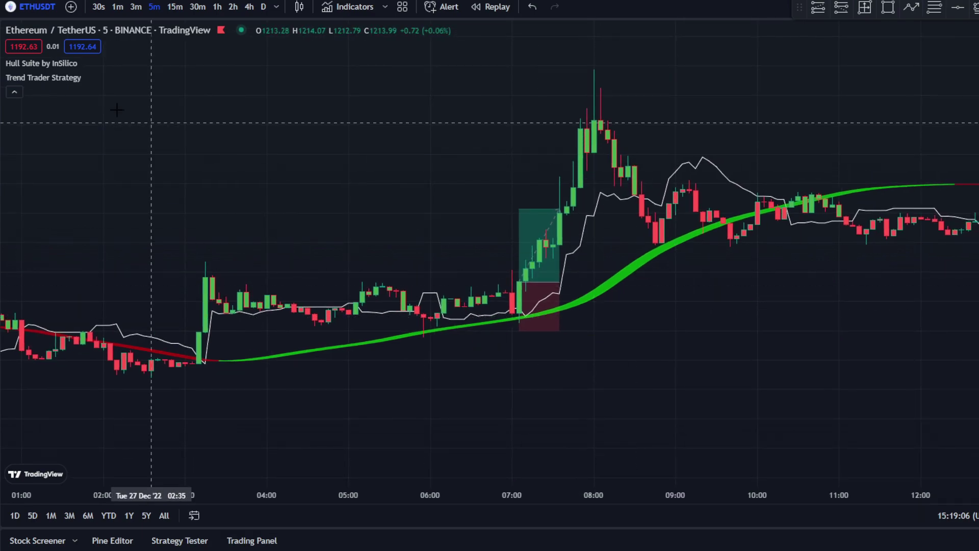
pyautogui.click(88, 78)
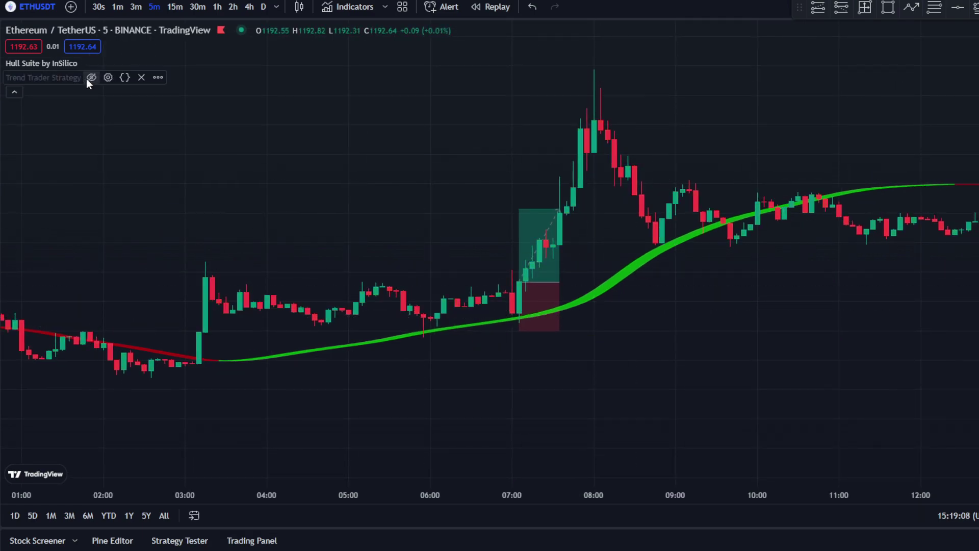
pyautogui.click(348, 7)
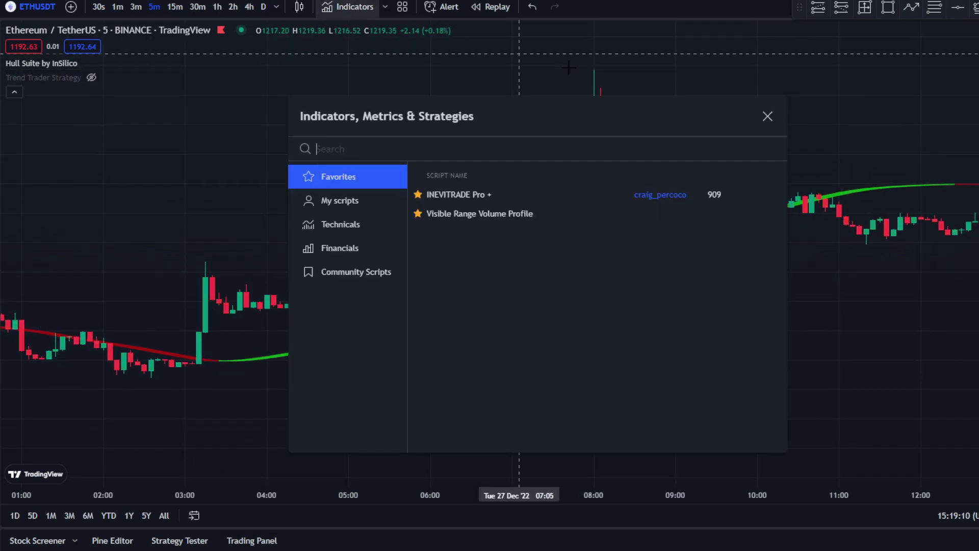
pyautogui.click(764, 114)
pyautogui.click(91, 77)
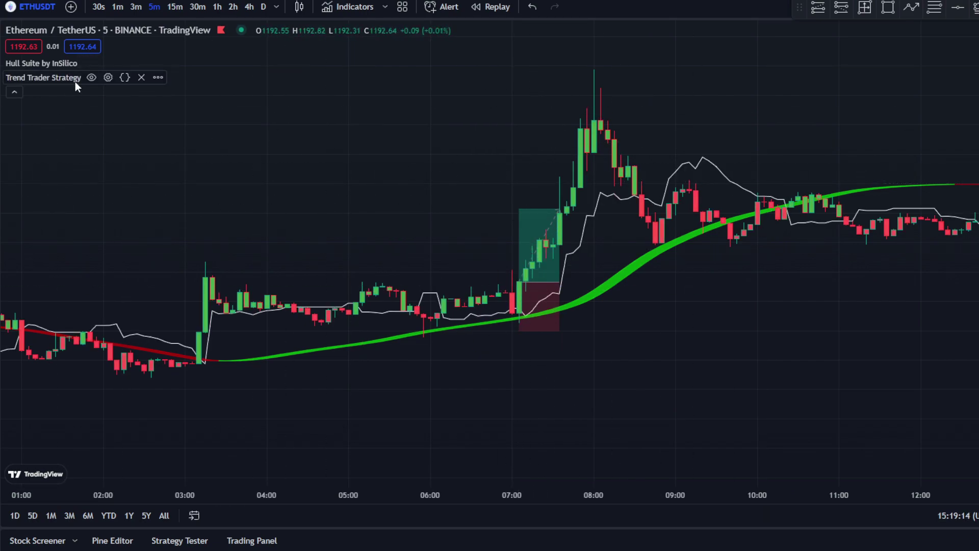
# Try Heikin Ashi candles with the Trend Trader Strategy hidden, and undo the chart type change
pyautogui.click(90, 78)
pyautogui.click(298, 6)
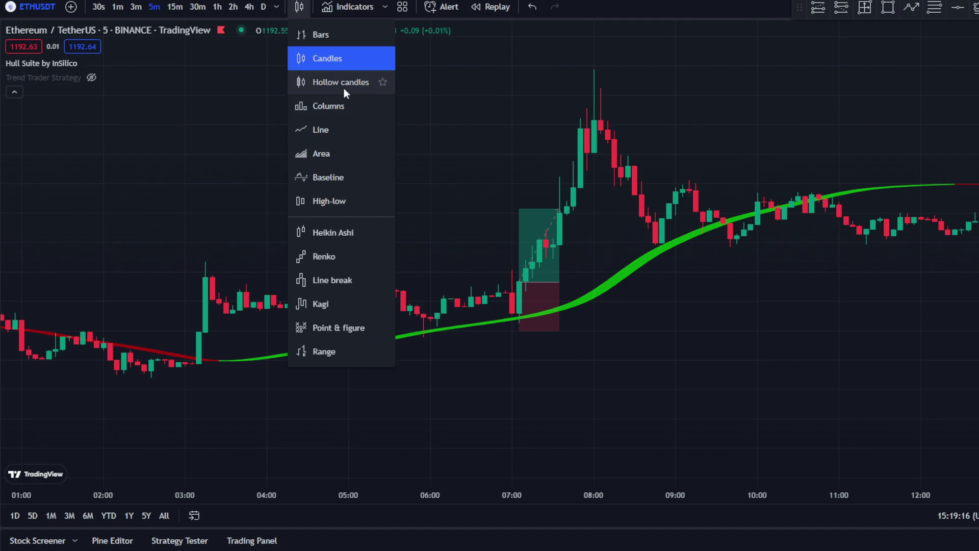
pyautogui.click(354, 234)
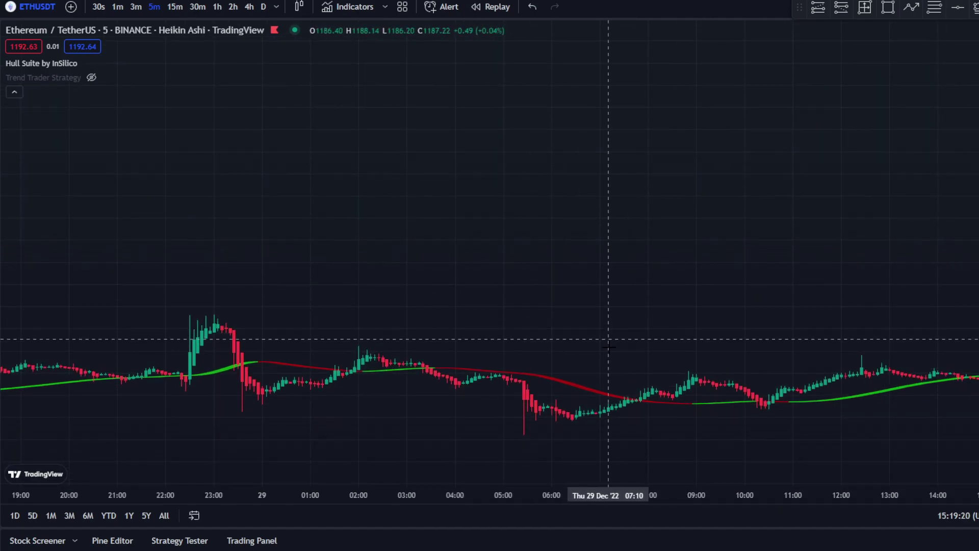
pyautogui.click(531, 8)
pyautogui.click(531, 11)
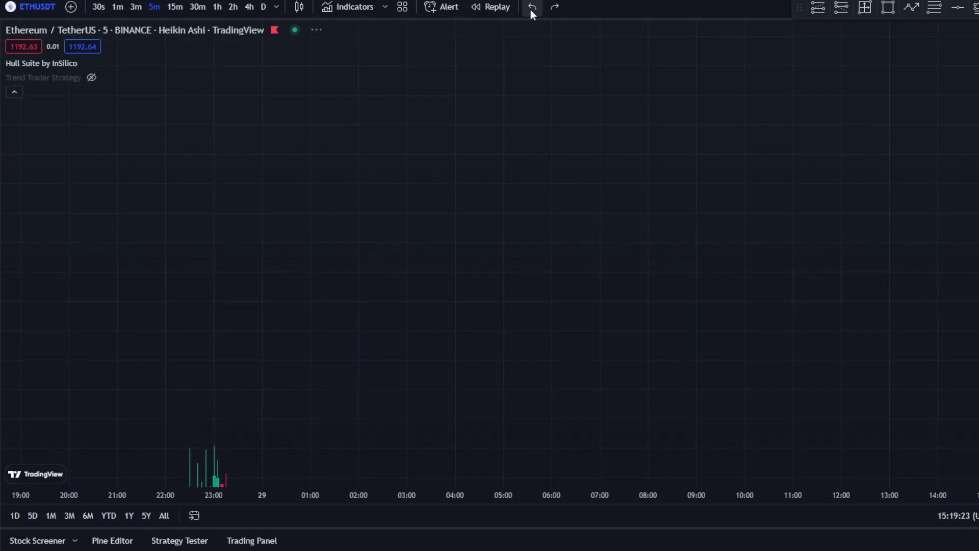
# Return to the 27 December long position, show the Trend Trader Strategy again and check the position's target and stop
pyautogui.moveTo(440, 271); pyautogui.dragTo(691, 41)
pyautogui.moveTo(487, 263); pyautogui.dragTo(153, 118)
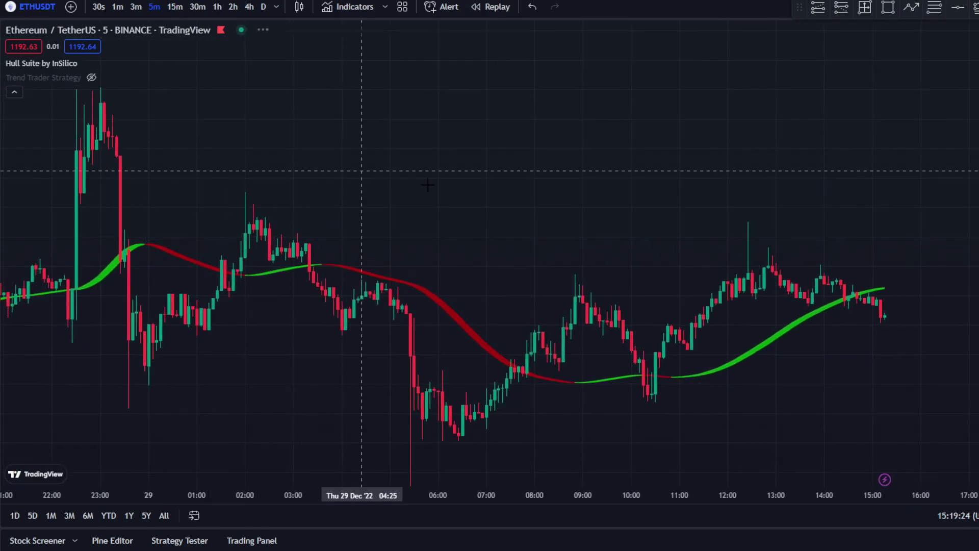
pyautogui.scroll(-6, 426, 184)
pyautogui.moveTo(258, 214); pyautogui.dragTo(972, 323)
pyautogui.moveTo(493, 256); pyautogui.dragTo(777, 343)
pyautogui.moveTo(578, 172); pyautogui.dragTo(773, 276)
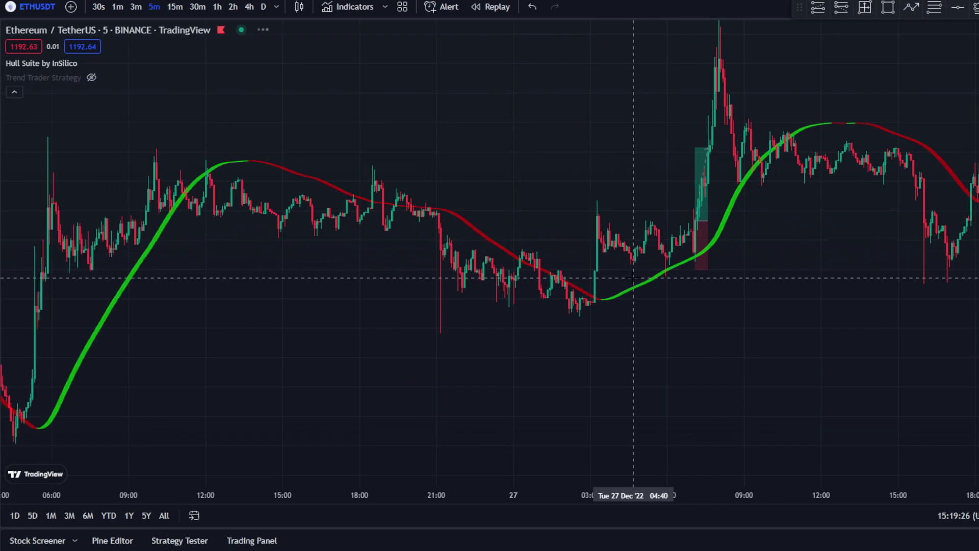
pyautogui.scroll(5, 546, 286)
pyautogui.moveTo(536, 289); pyautogui.dragTo(693, 385)
pyautogui.click(95, 79)
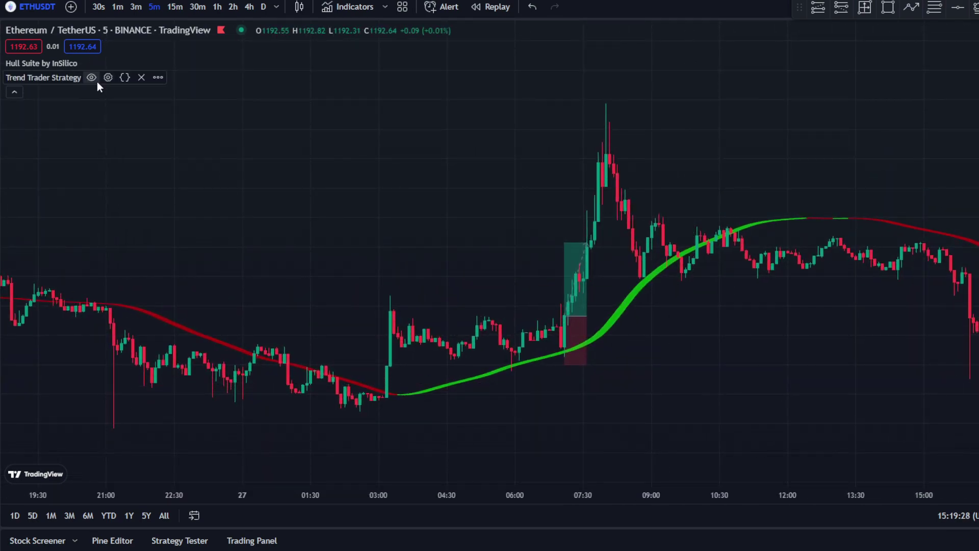
pyautogui.moveTo(577, 280)
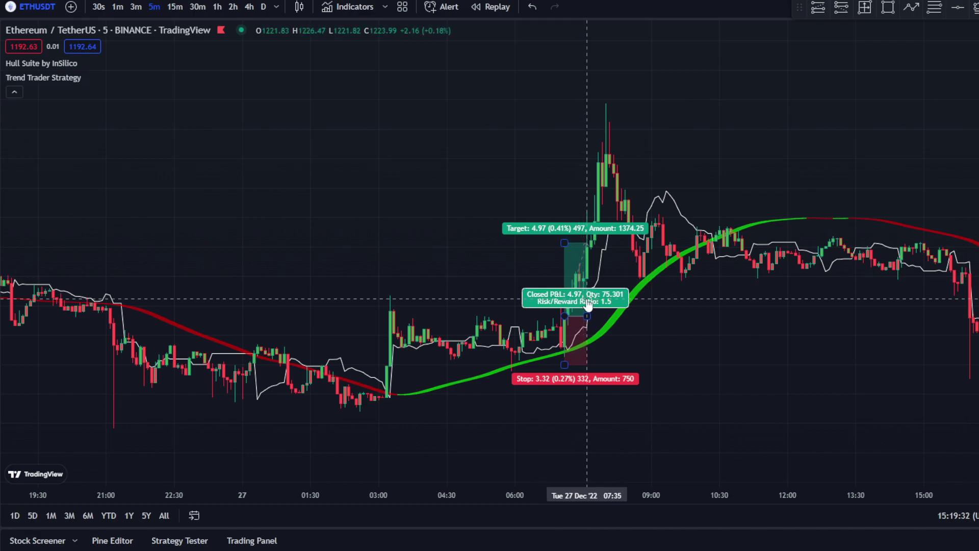
# Hide the Trend Trader Strategy to view price against the Hull band alone up to 28 December, and show it again
pyautogui.click(88, 77)
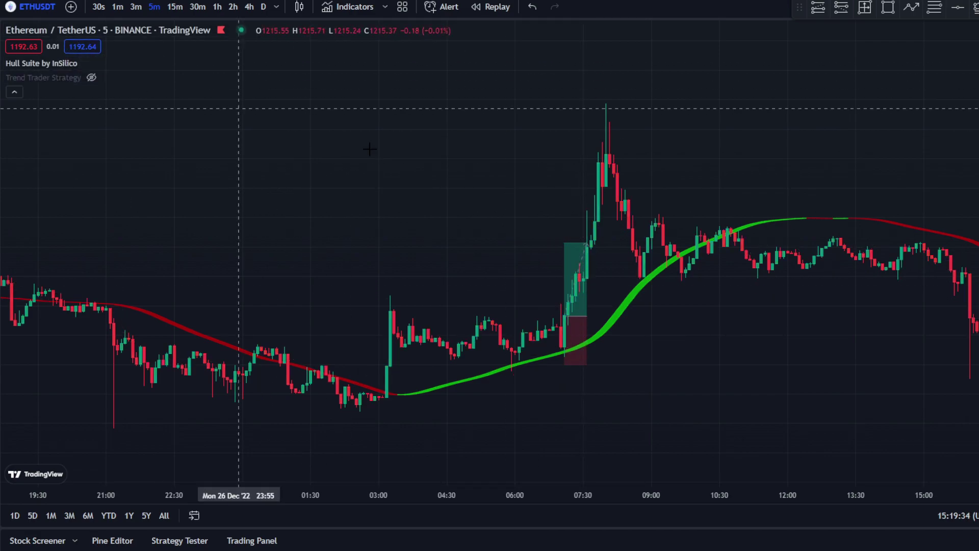
pyautogui.moveTo(760, 285); pyautogui.dragTo(163, 203)
pyautogui.moveTo(731, 204); pyautogui.dragTo(164, 204)
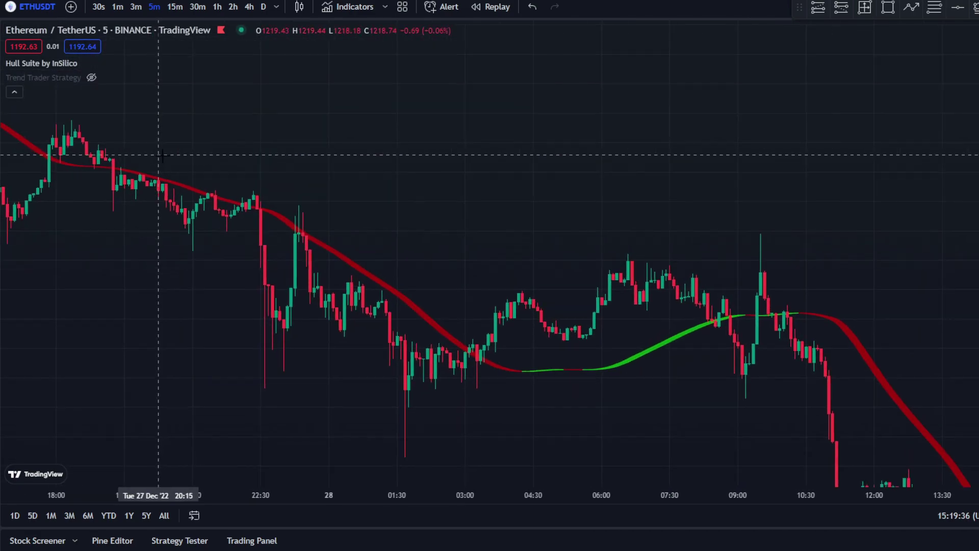
pyautogui.click(91, 77)
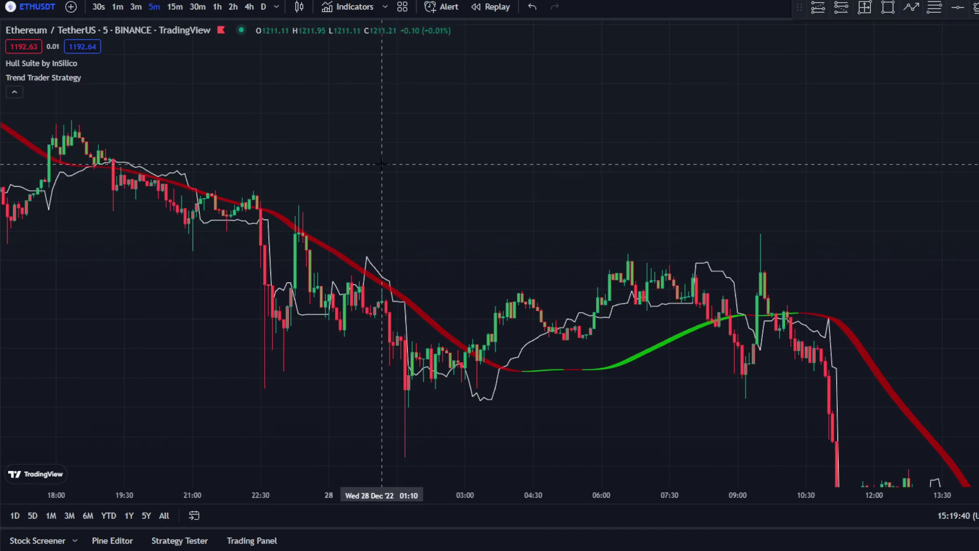
# Place a long position entering at the 05:50 candle on 28 December and set its stop 1.98 below entry
pyautogui.moveTo(381, 164); pyautogui.dragTo(493, 157)
pyautogui.moveTo(978, 352); pyautogui.dragTo(978, 306)
pyautogui.scroll(3, 690, 347)
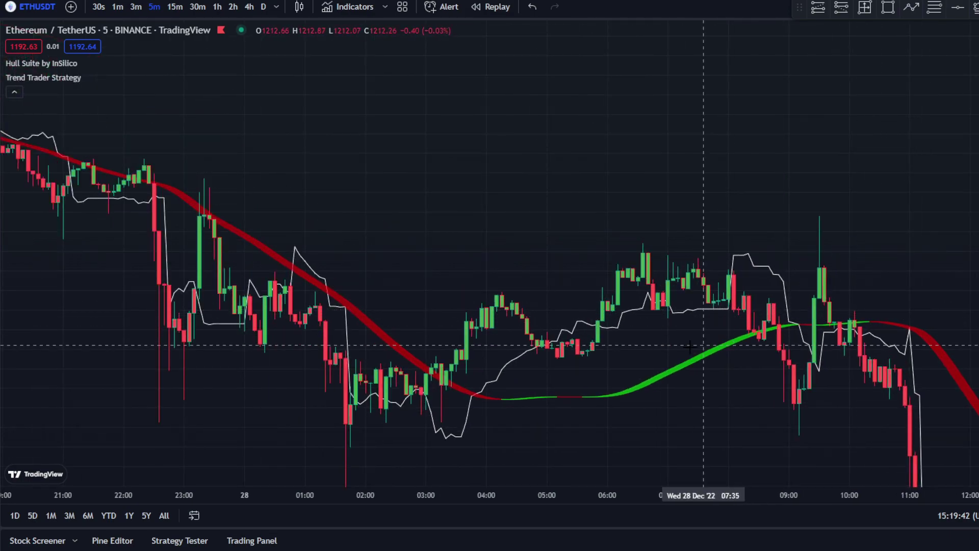
pyautogui.moveTo(651, 344); pyautogui.dragTo(780, 324)
pyautogui.scroll(1, 786, 326)
pyautogui.moveTo(978, 396); pyautogui.dragTo(978, 286)
pyautogui.moveTo(783, 355); pyautogui.dragTo(811, 322)
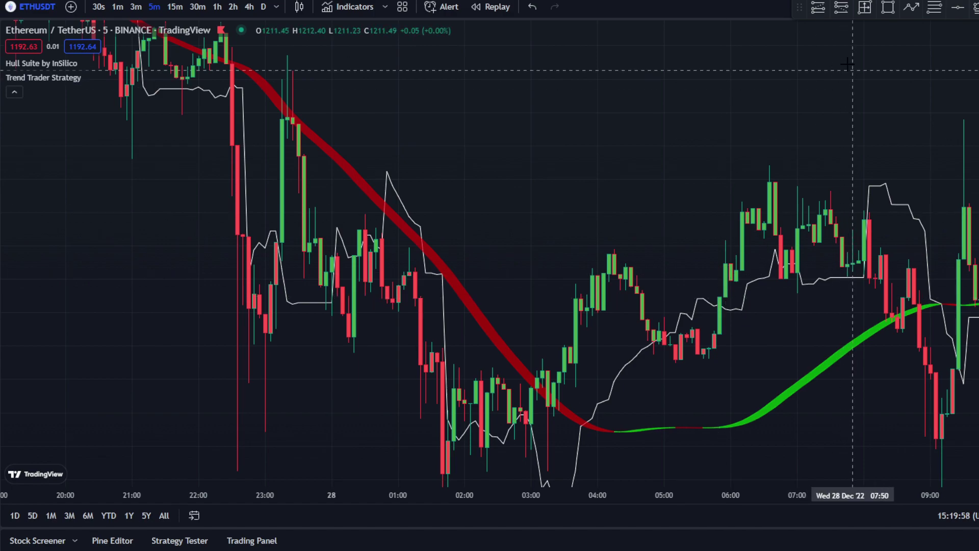
pyautogui.click(818, 7)
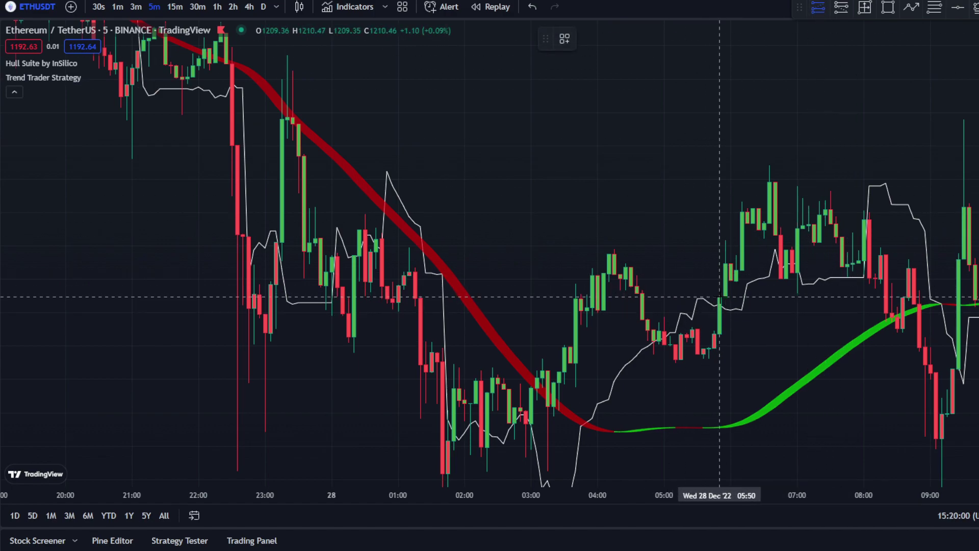
pyautogui.click(719, 297)
pyautogui.moveTo(723, 447); pyautogui.dragTo(727, 364)
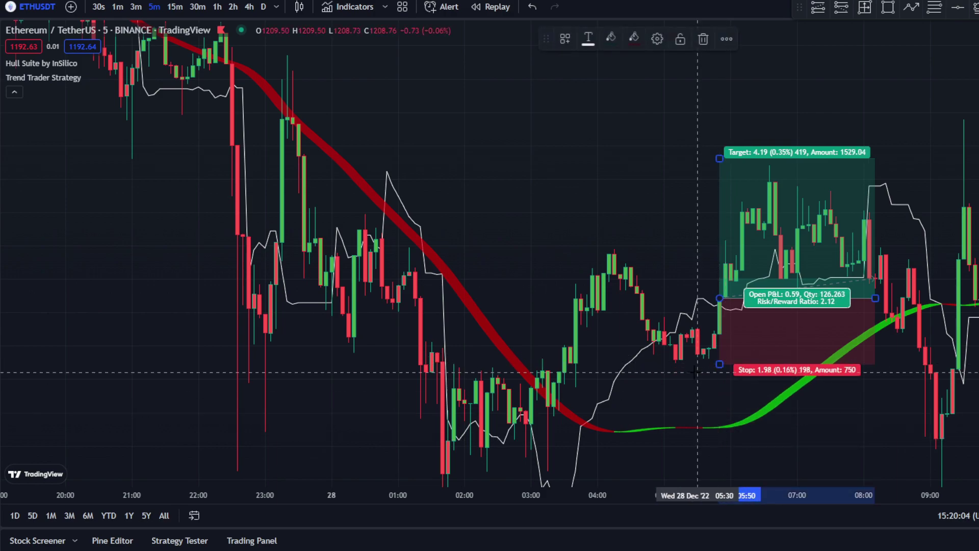
pyautogui.click(697, 370)
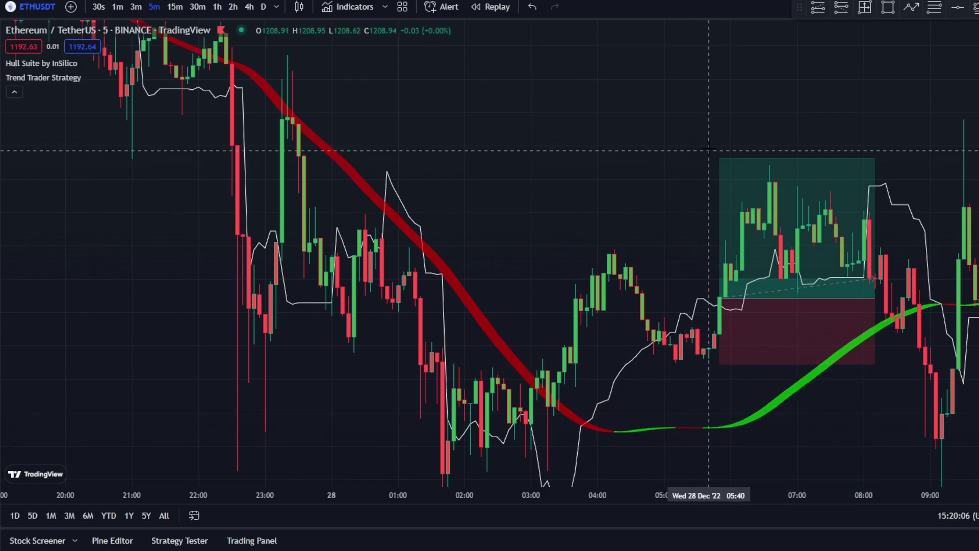
# Set the 05:50 position's target to 2.98 for a risk/reward ratio of about 1.5 and shorten it to end about 06:35
pyautogui.moveTo(719, 159); pyautogui.dragTo(718, 198)
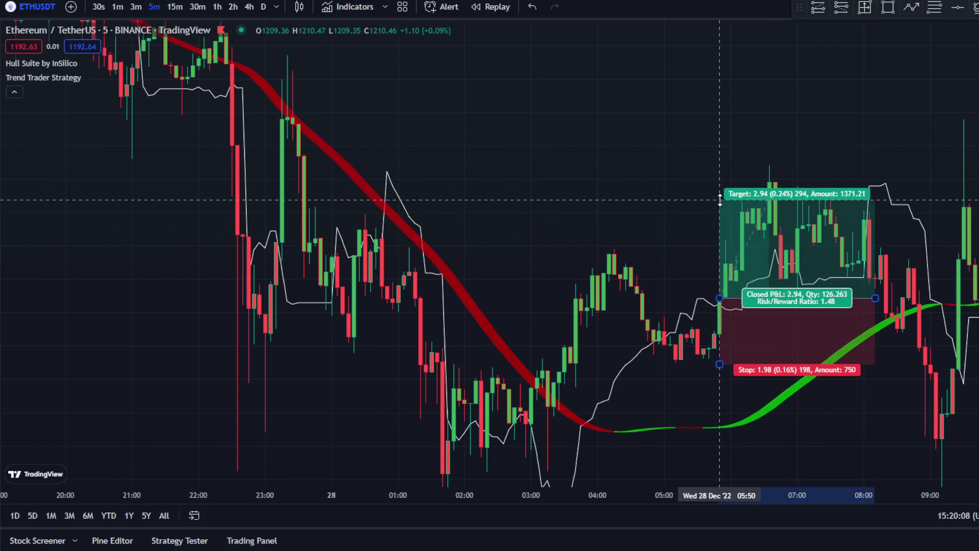
pyautogui.moveTo(875, 300); pyautogui.dragTo(769, 300)
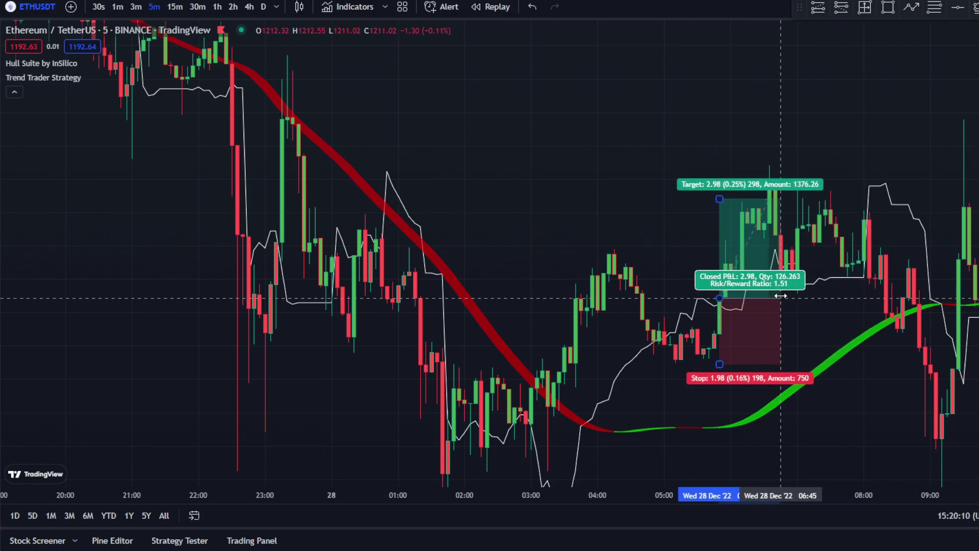
pyautogui.click(553, 250)
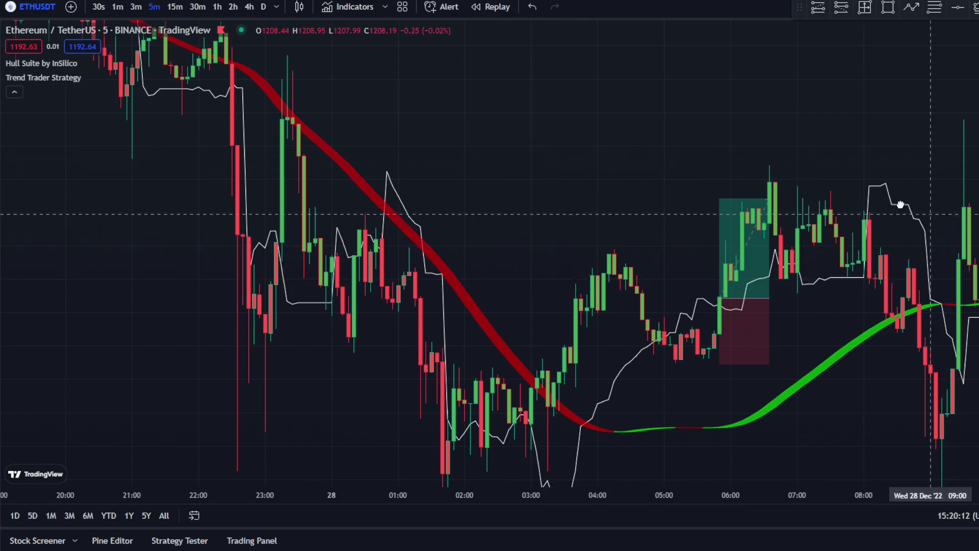
# Place another long position entering at the 19:00 candle on 28 December and set its stop 2.33 below entry
pyautogui.moveTo(902, 208); pyautogui.dragTo(329, 173)
pyautogui.moveTo(717, 298); pyautogui.dragTo(686, 62)
pyautogui.moveTo(977, 214); pyautogui.dragTo(976, 306)
pyautogui.moveTo(854, 208); pyautogui.dragTo(518, 208)
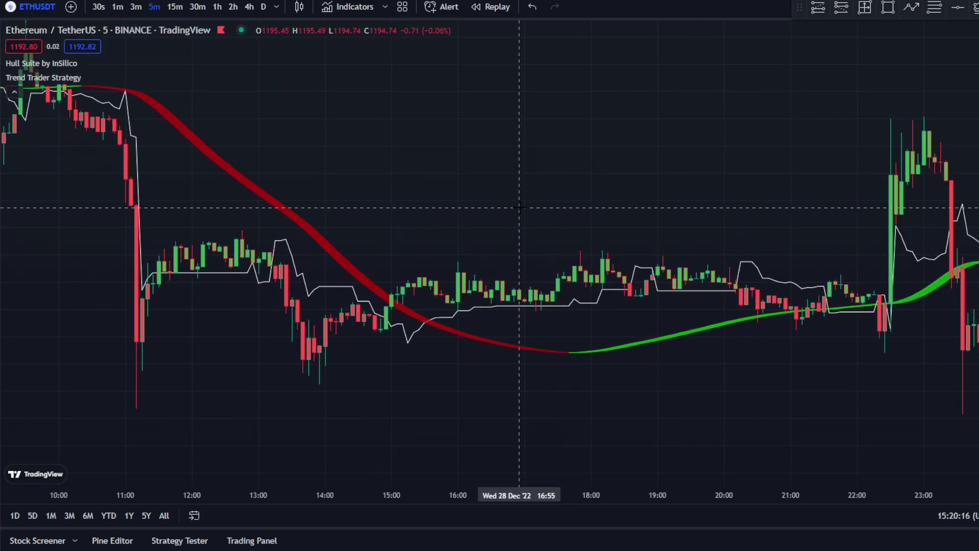
pyautogui.moveTo(555, 209); pyautogui.dragTo(448, 212)
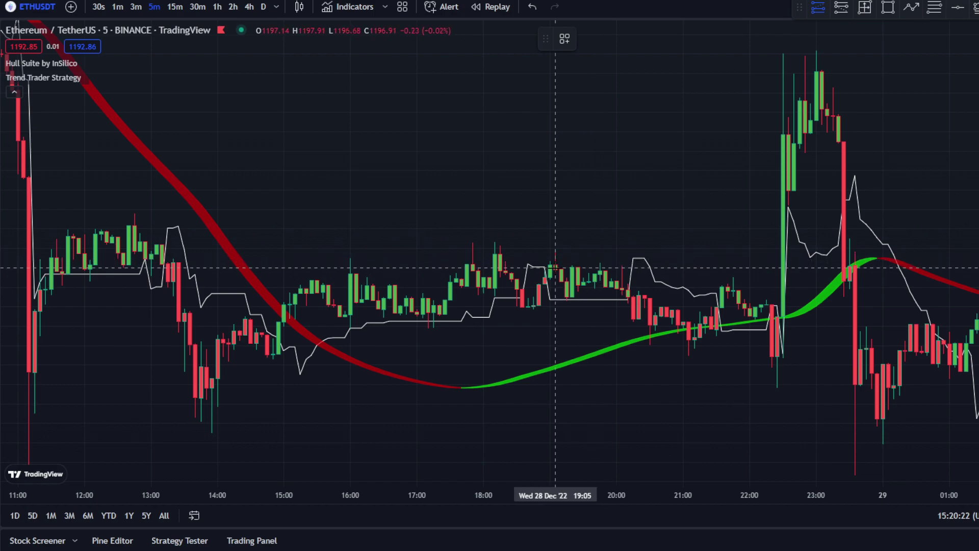
pyautogui.click(549, 266)
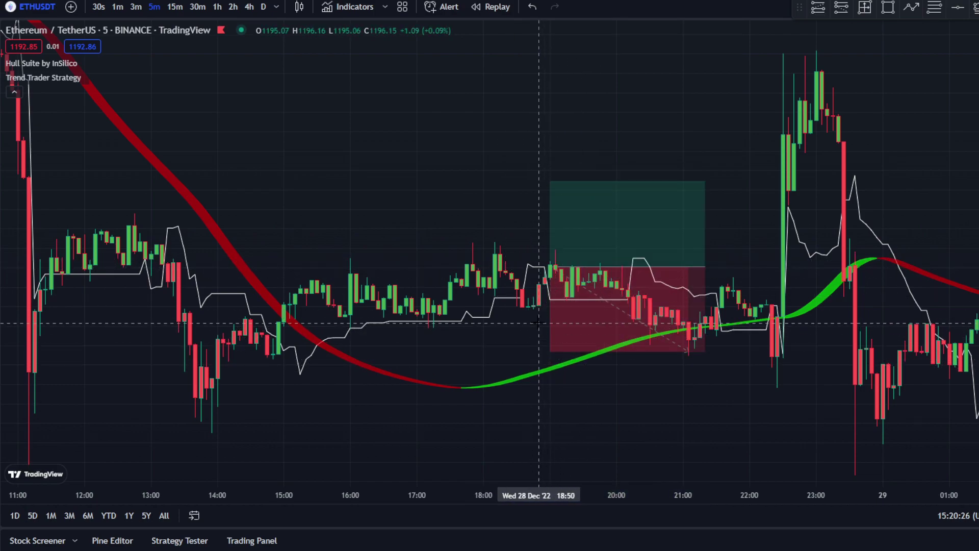
pyautogui.moveTo(551, 351); pyautogui.dragTo(551, 312)
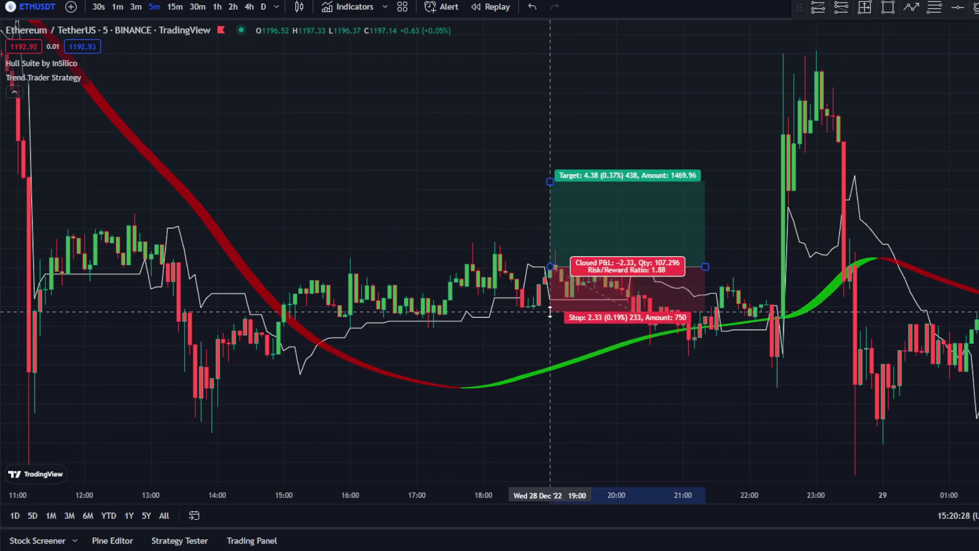
# Set the 19:00 position's target to 3.52 for a 1.51 risk/reward ratio and shorten it to end about 20:15
pyautogui.moveTo(549, 181); pyautogui.dragTo(550, 198)
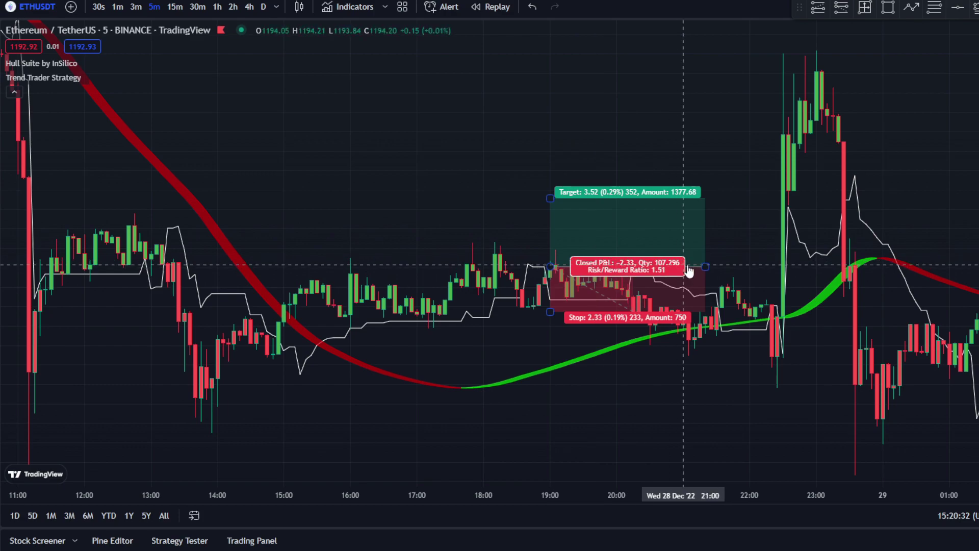
pyautogui.moveTo(706, 267); pyautogui.dragTo(631, 273)
pyautogui.moveTo(671, 204); pyautogui.dragTo(671, 209)
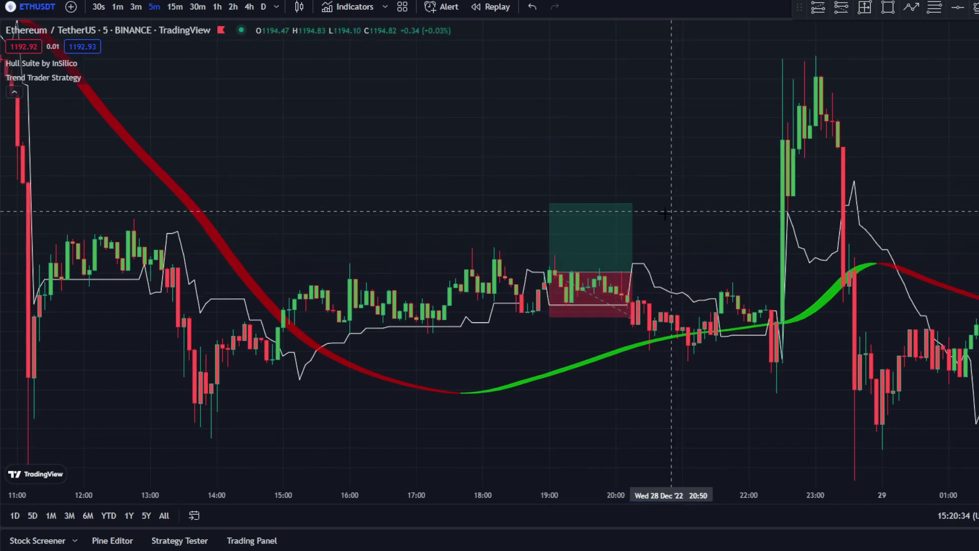
pyautogui.moveTo(742, 227); pyautogui.dragTo(782, 274)
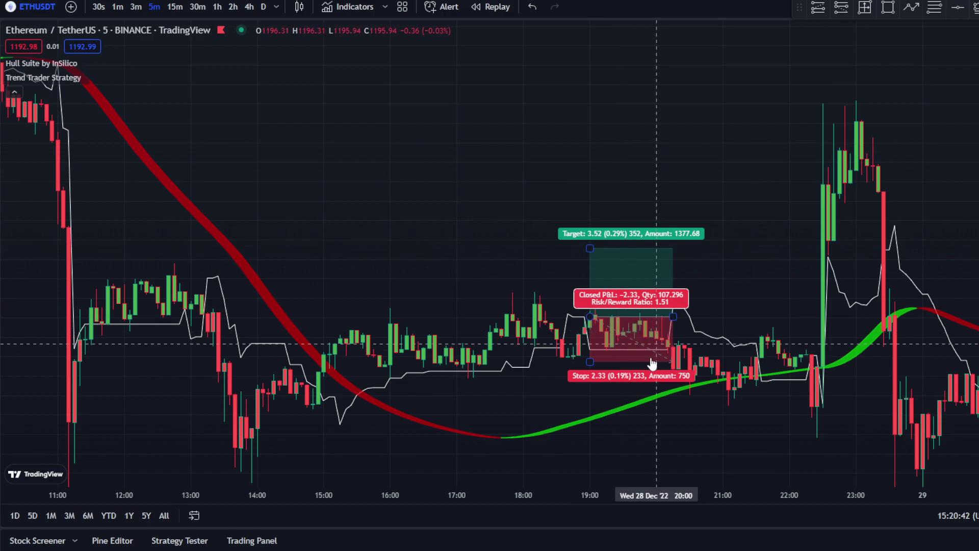
# Examine earlier price action back to 26 December for candles crossing the Trend Trader line while the Hull Suite is red
pyautogui.scroll(-5, 590, 393)
pyautogui.moveTo(359, 322); pyautogui.dragTo(729, 491)
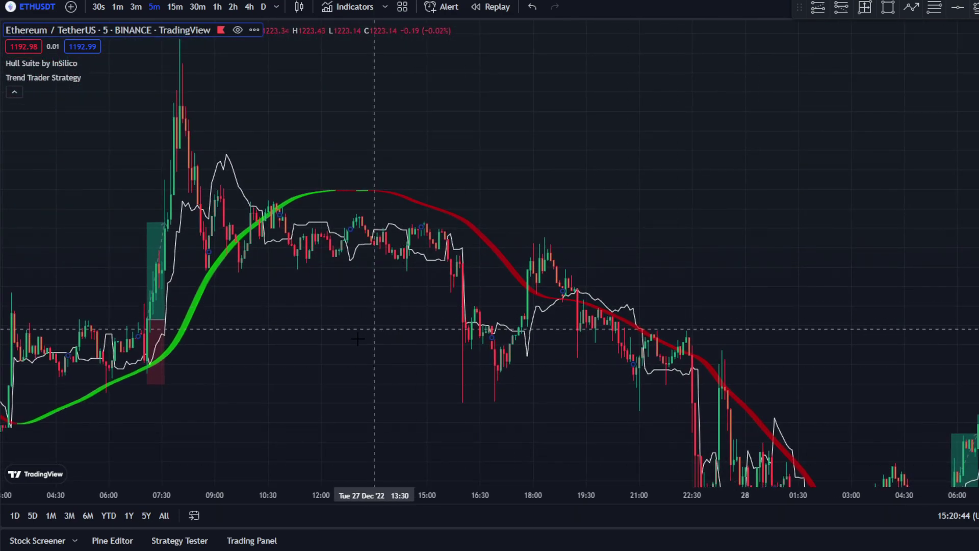
pyautogui.moveTo(204, 382); pyautogui.dragTo(864, 309)
pyautogui.moveTo(457, 378); pyautogui.dragTo(873, 361)
pyautogui.moveTo(490, 357); pyautogui.dragTo(739, 245)
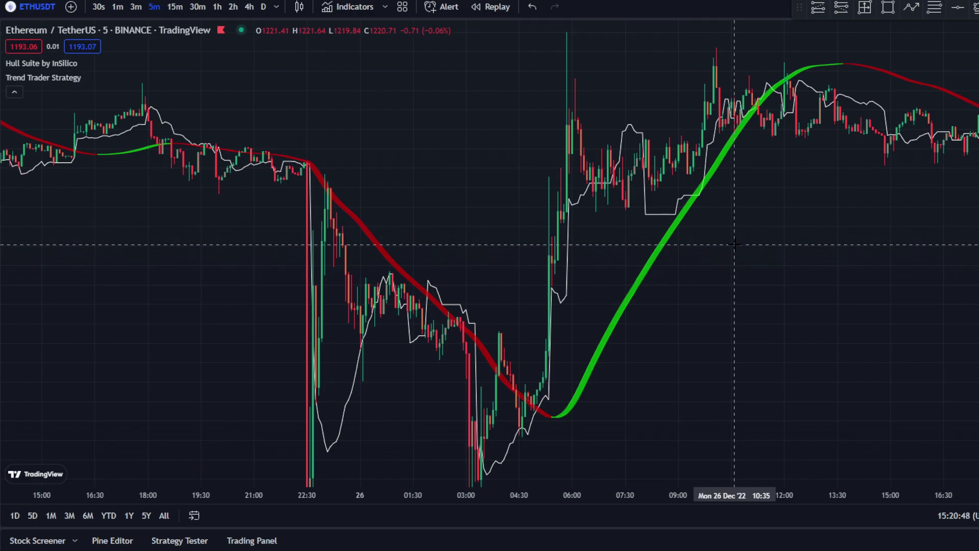
pyautogui.moveTo(836, 260); pyautogui.dragTo(590, 327)
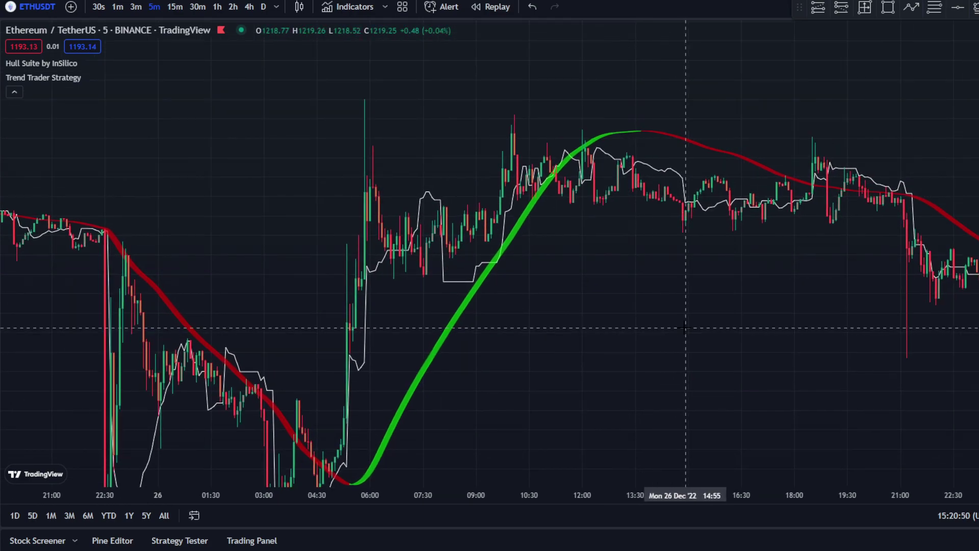
pyautogui.scroll(1, 714, 310)
pyautogui.scroll(2, 718, 309)
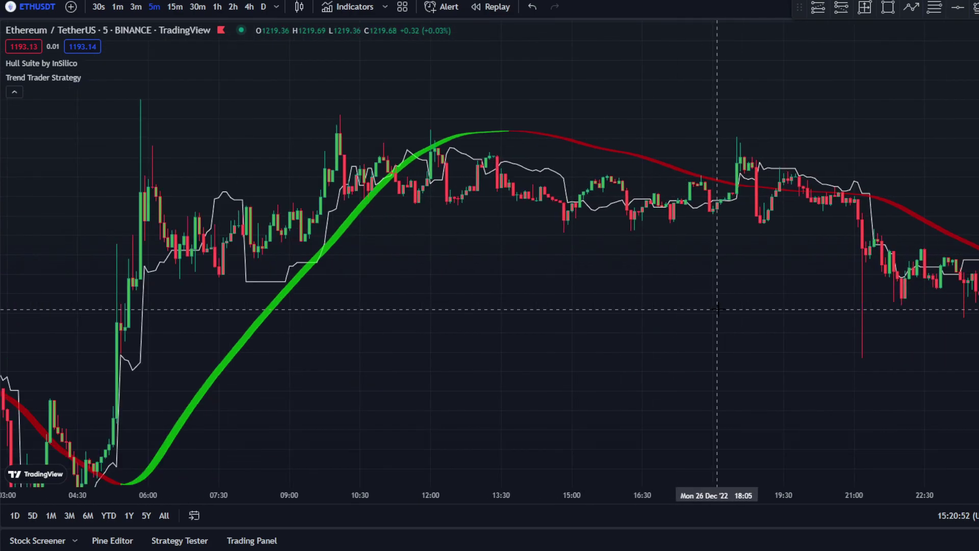
pyautogui.moveTo(714, 310); pyautogui.dragTo(598, 355)
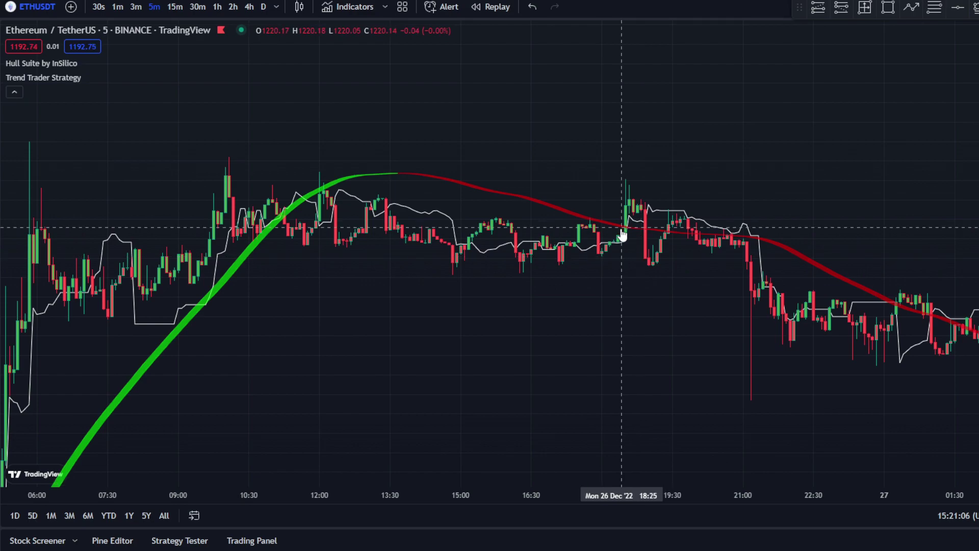
# Place a short position entering at the 18:55 candle on 26 December, with its stop at 4.44 and target at 6.64 for a 1.5 ratio
pyautogui.scroll(3, 628, 224)
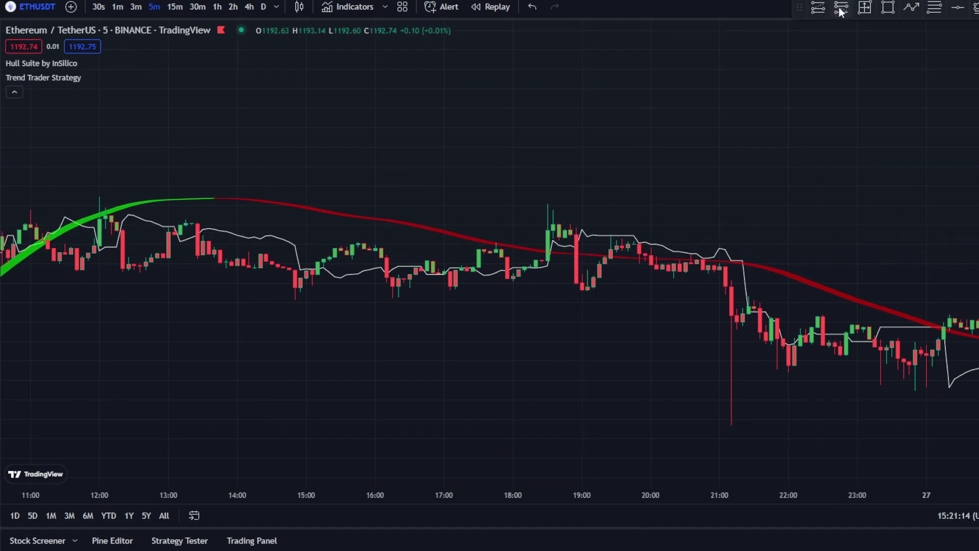
pyautogui.click(576, 282)
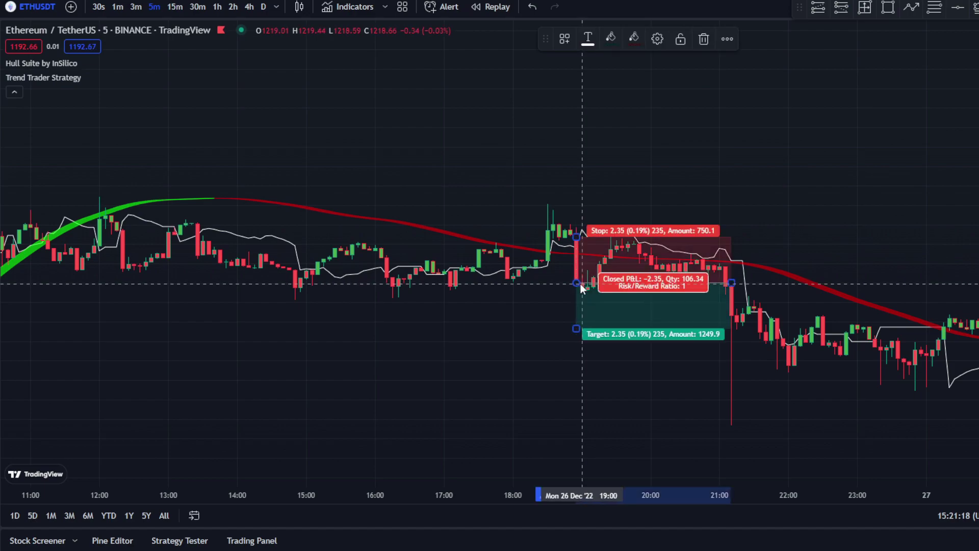
pyautogui.moveTo(580, 222); pyautogui.dragTo(580, 196)
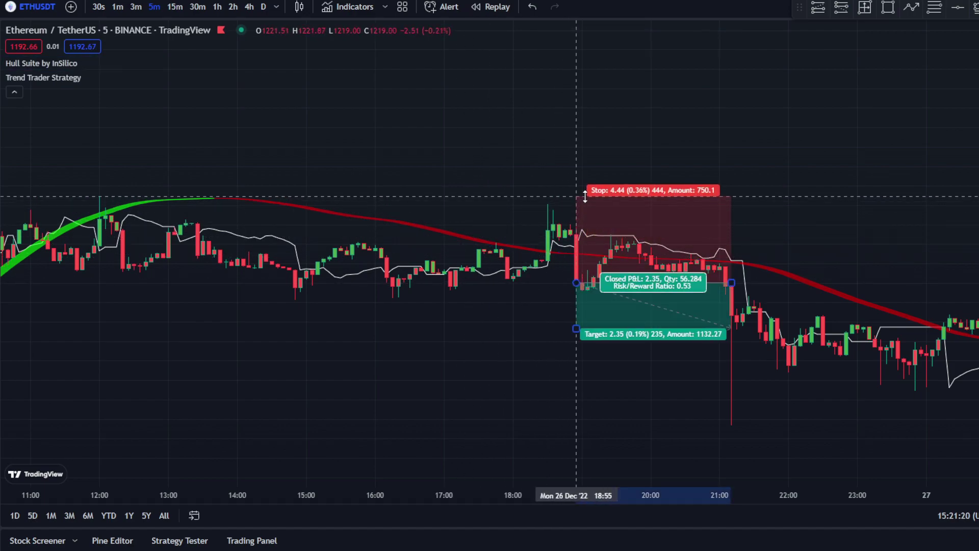
pyautogui.moveTo(576, 329); pyautogui.dragTo(575, 411)
pyautogui.click(467, 411)
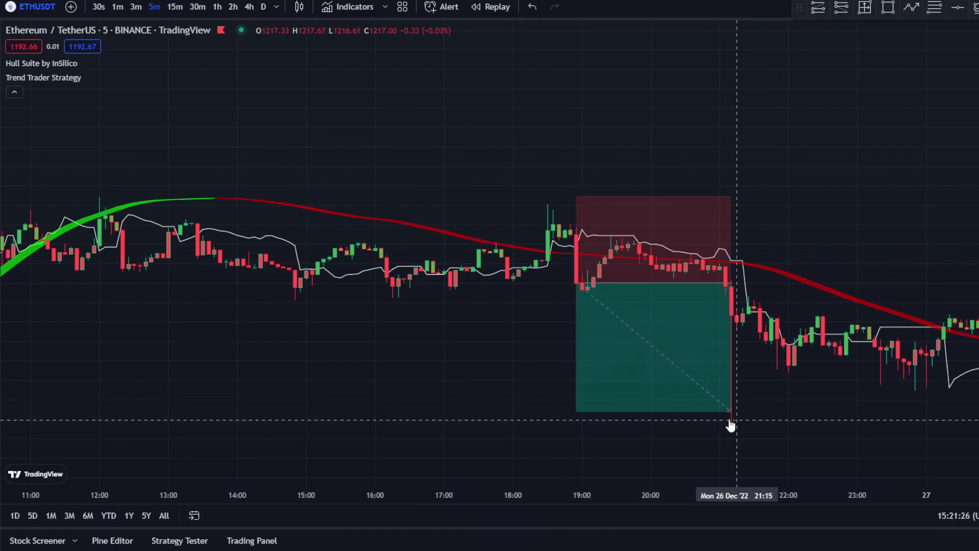
# Place a short position entering at the 21:35 candle on 26 December, with a 2.02 stop and a 3.06 target for a 1.51 ratio
pyautogui.moveTo(864, 391); pyautogui.dragTo(626, 358)
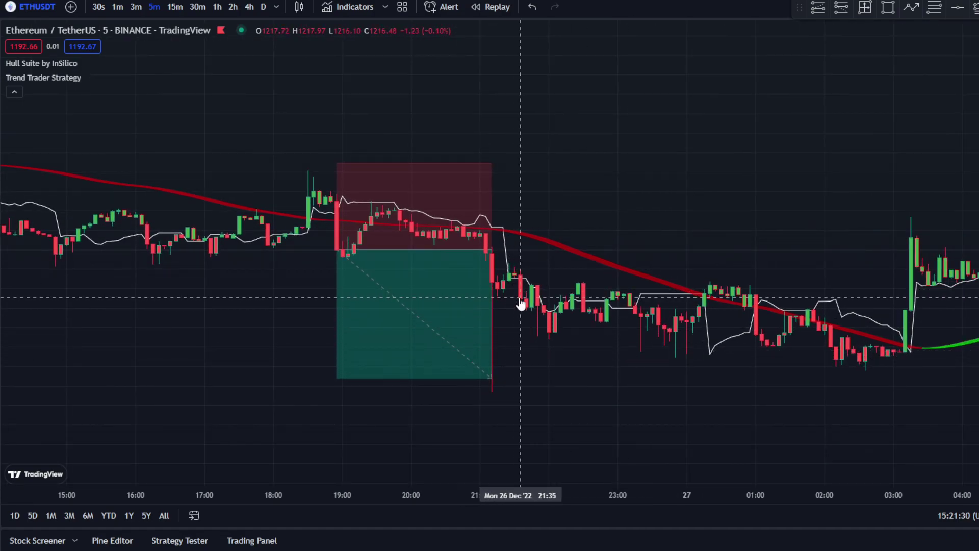
pyautogui.click(839, 8)
pyautogui.click(520, 299)
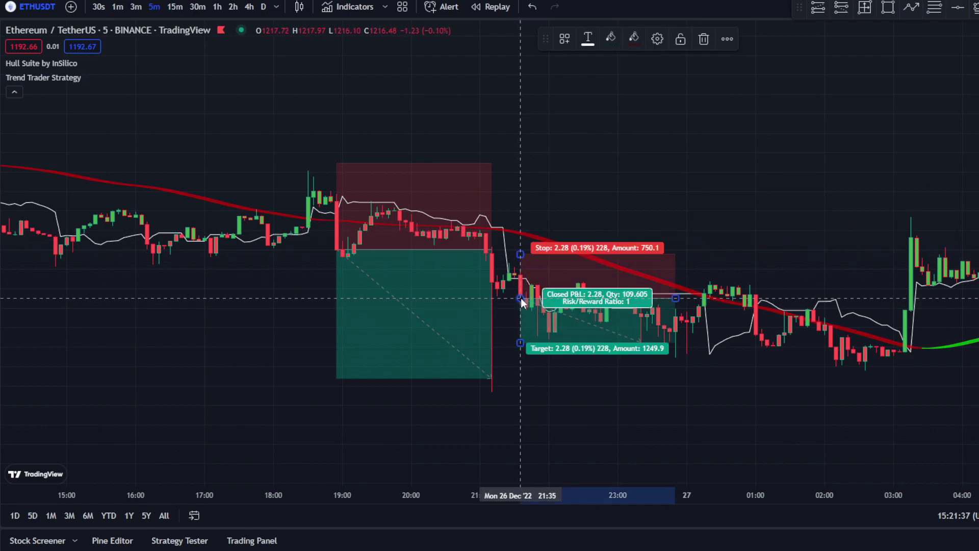
pyautogui.click(520, 266)
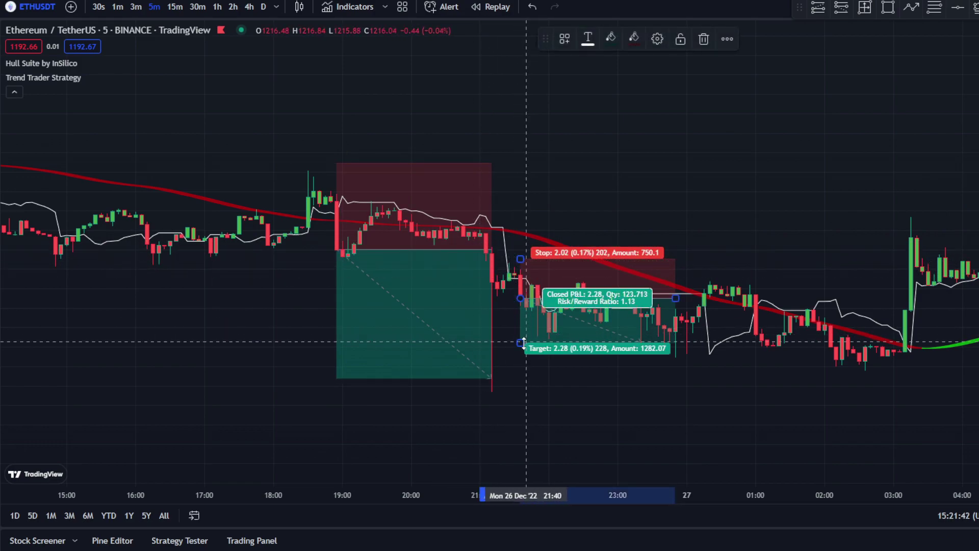
pyautogui.moveTo(521, 343); pyautogui.dragTo(521, 358)
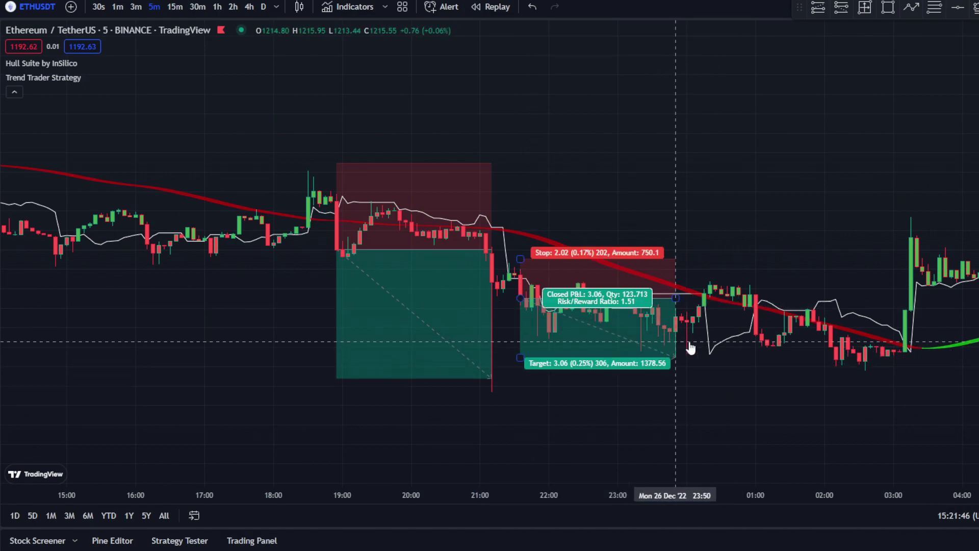
# Place a short position entering at the 01:00 candle on 27 December, with its stop 2.81 above entry and a risk/reward ratio of about 1.5
pyautogui.moveTo(539, 362); pyautogui.dragTo(473, 314)
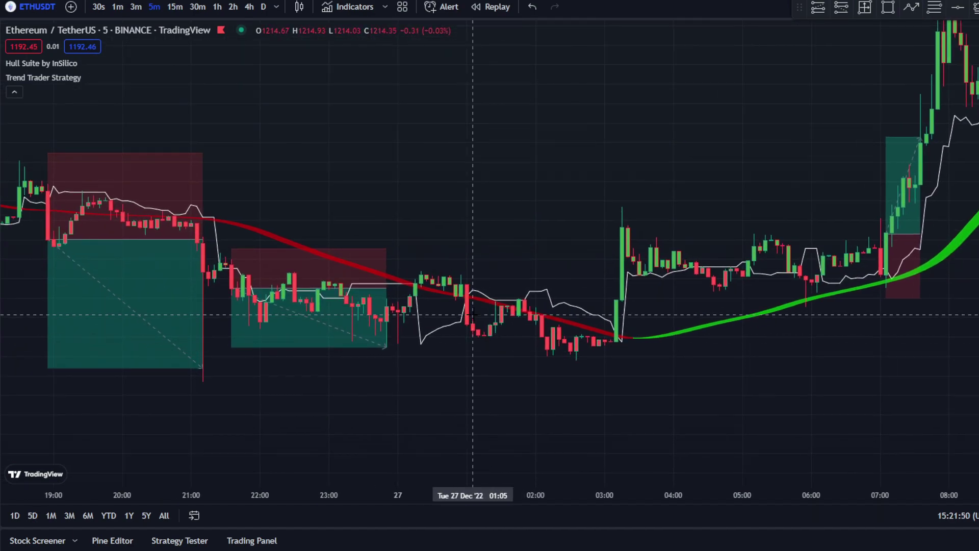
pyautogui.click(842, 7)
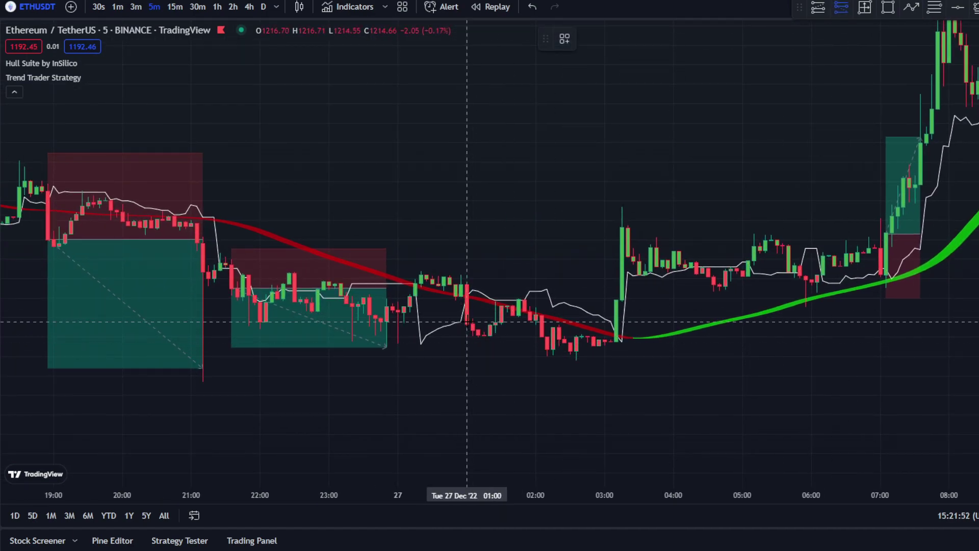
pyautogui.click(467, 323)
pyautogui.moveTo(466, 225); pyautogui.dragTo(465, 268)
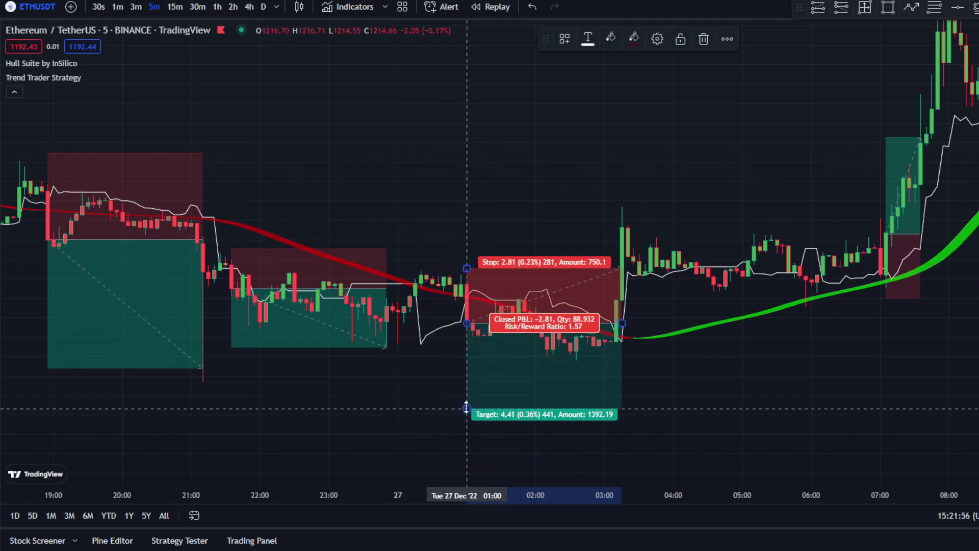
pyautogui.moveTo(466, 408); pyautogui.dragTo(466, 405)
pyautogui.click(725, 390)
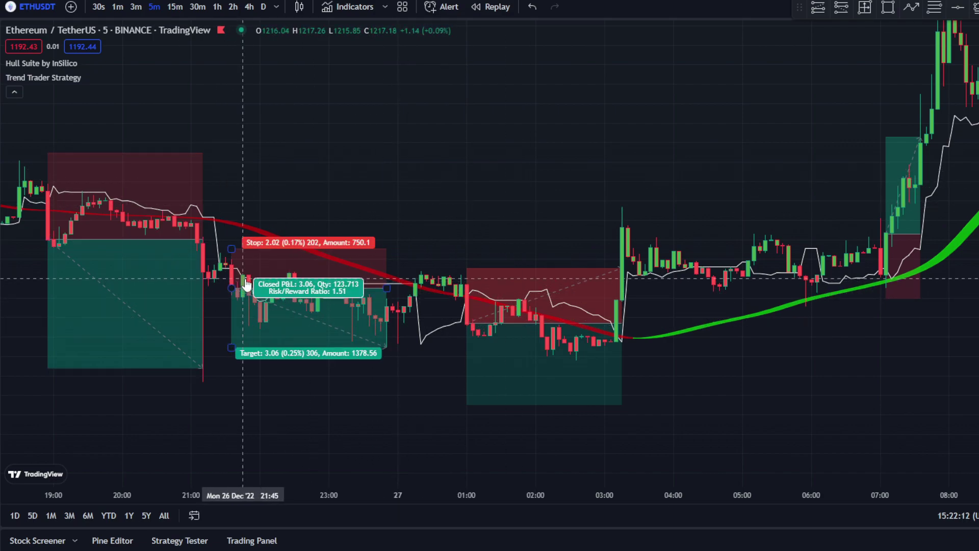
# Review the price action around the short trades and back to 25 December against the Hull Suite and Trend Trader line
pyautogui.hscroll(5, 336, 357)
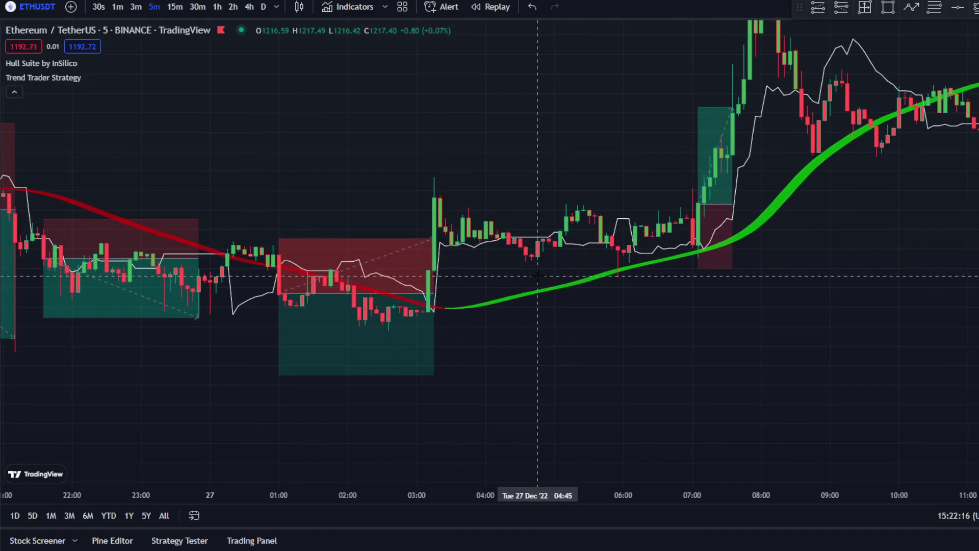
pyautogui.moveTo(507, 299); pyautogui.dragTo(835, 336)
pyautogui.scroll(-5, 602, 347)
pyautogui.moveTo(438, 350); pyautogui.dragTo(713, 243)
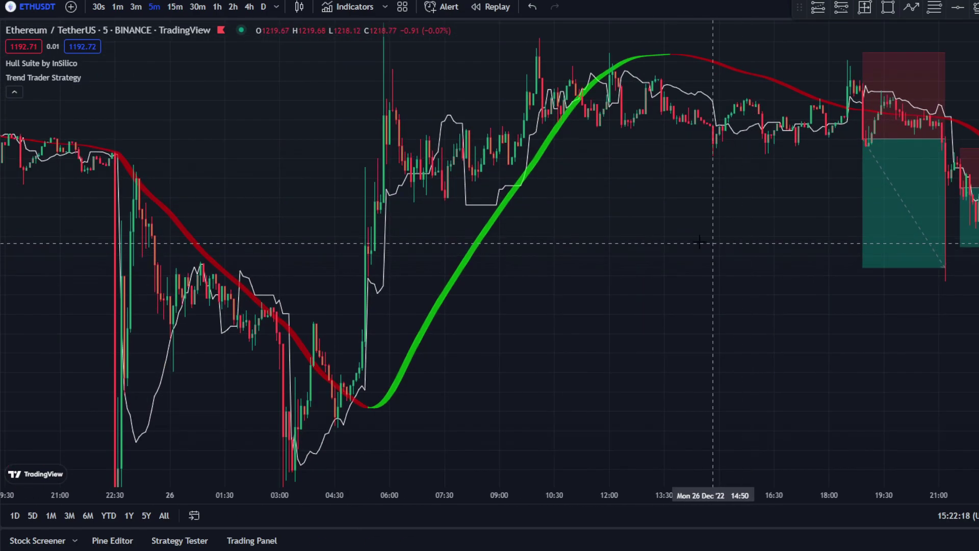
pyautogui.moveTo(976, 194); pyautogui.dragTo(976, 361)
pyautogui.moveTo(431, 322); pyautogui.dragTo(821, 348)
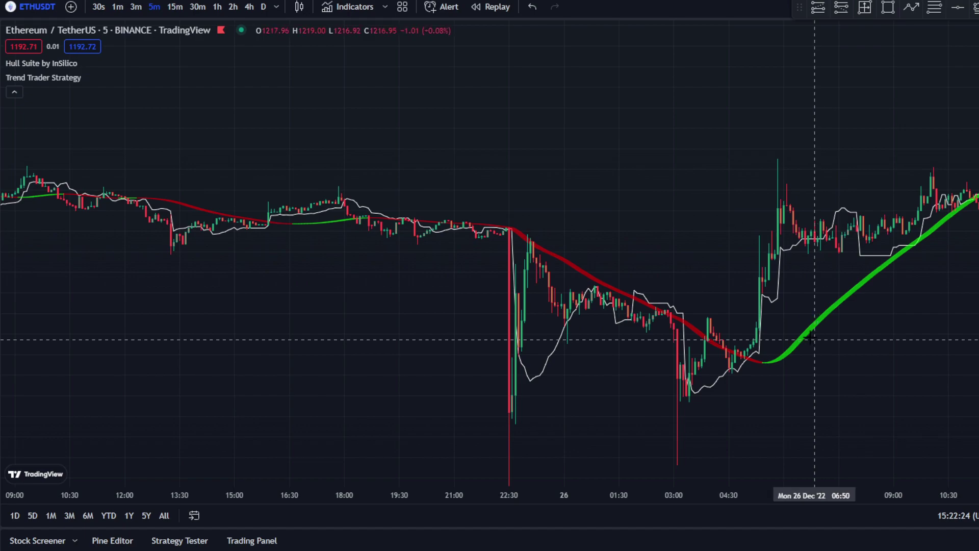
pyautogui.scroll(3, 812, 338)
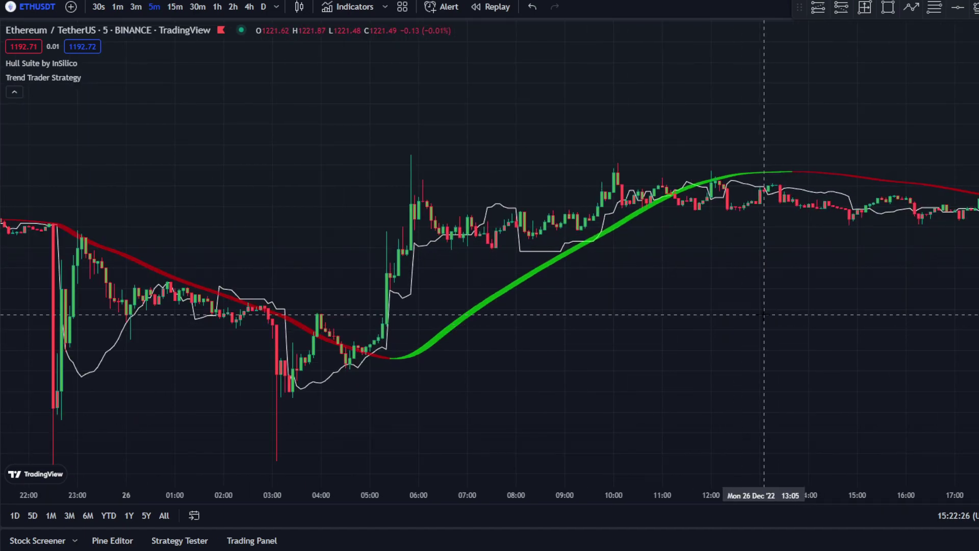
pyautogui.moveTo(764, 313); pyautogui.dragTo(454, 277)
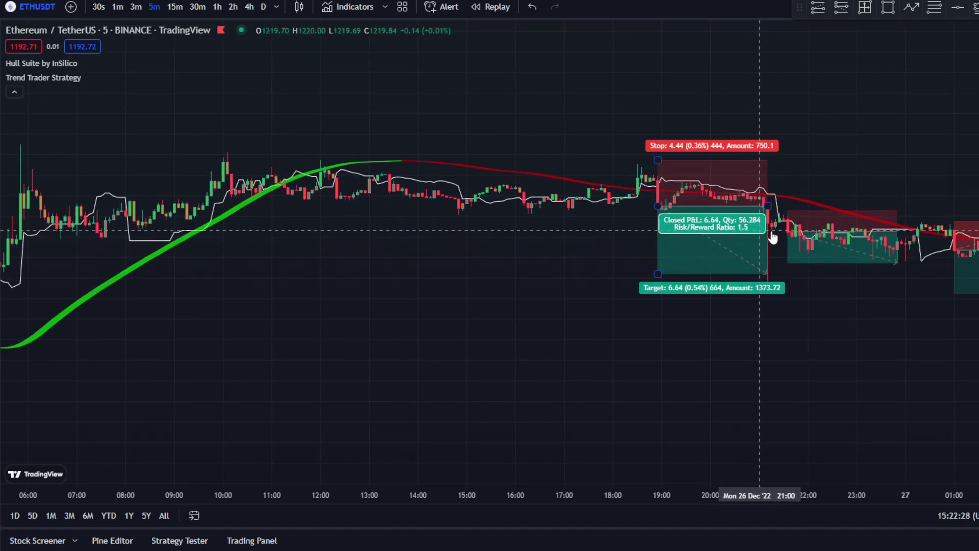
pyautogui.moveTo(290, 327); pyautogui.dragTo(753, 306)
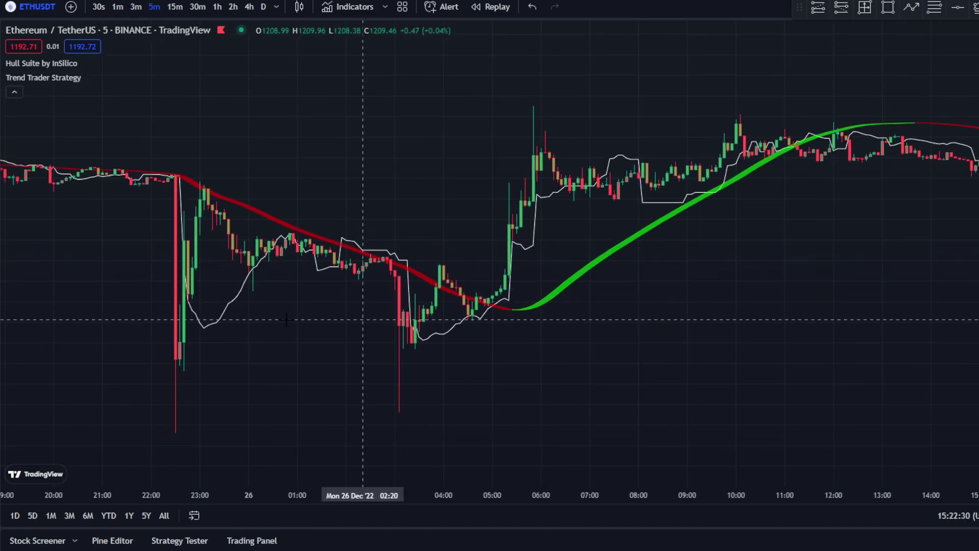
pyautogui.moveTo(361, 306); pyautogui.dragTo(576, 346)
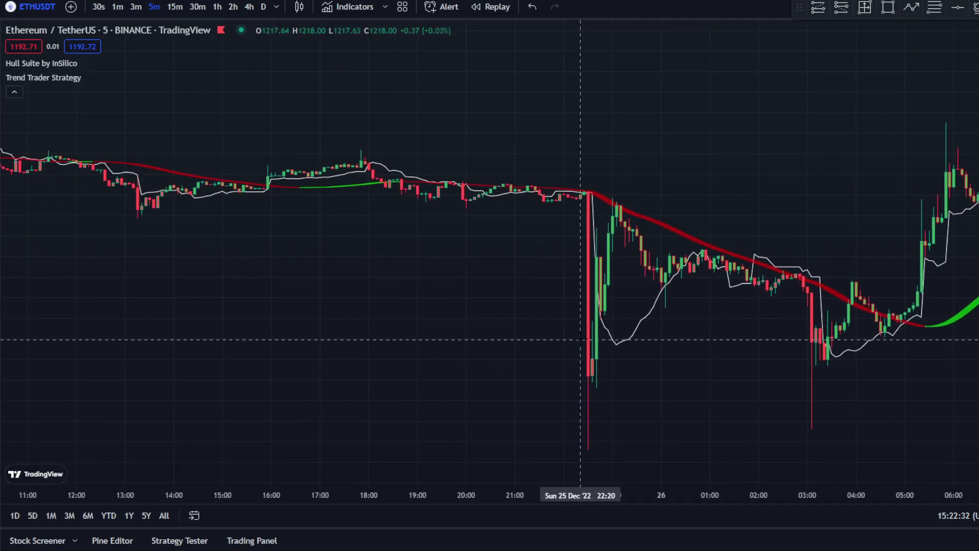
# Look over all the marked long and short trades from 26 to 28 December on a wider chart view
pyautogui.scroll(-5, 580, 339)
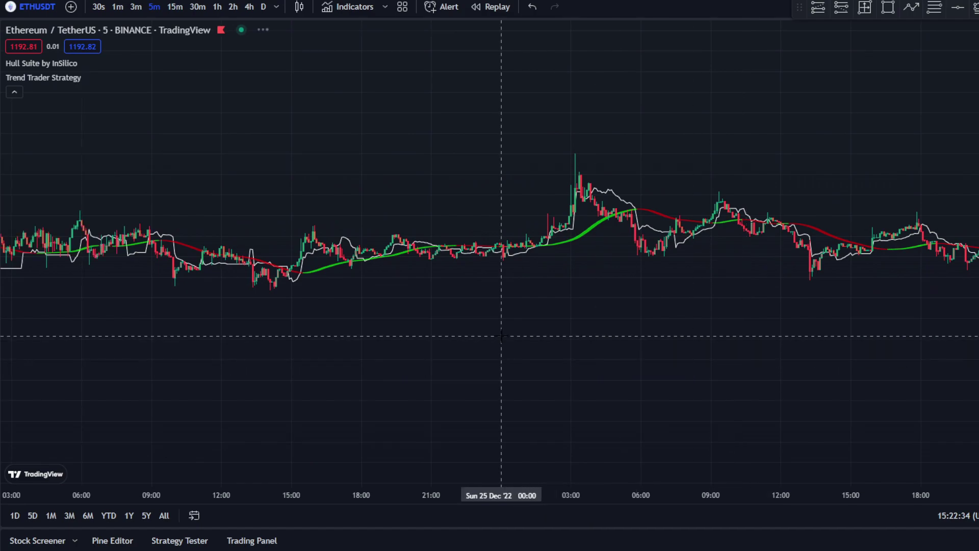
pyautogui.moveTo(946, 280); pyautogui.dragTo(249, 284)
pyautogui.moveTo(709, 354); pyautogui.dragTo(216, 319)
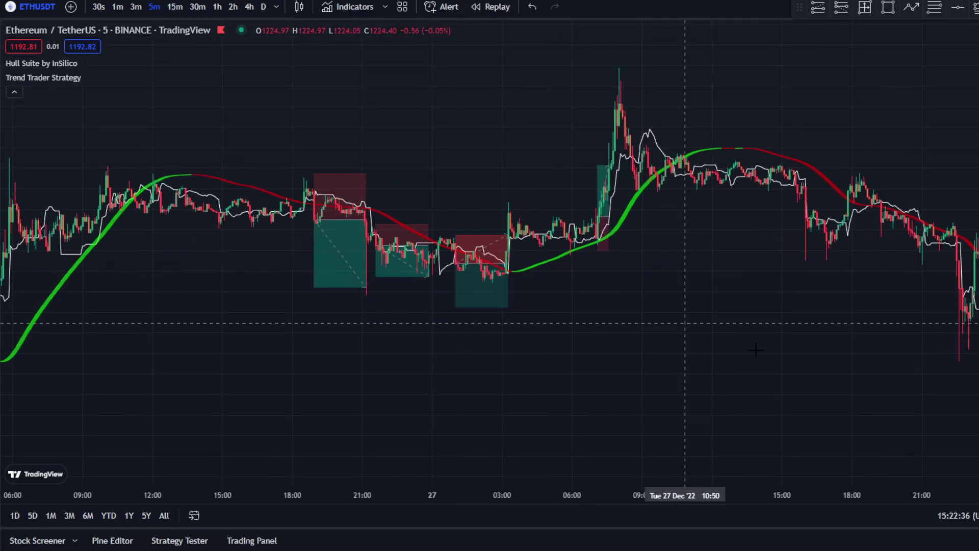
pyautogui.moveTo(755, 350); pyautogui.dragTo(633, 328)
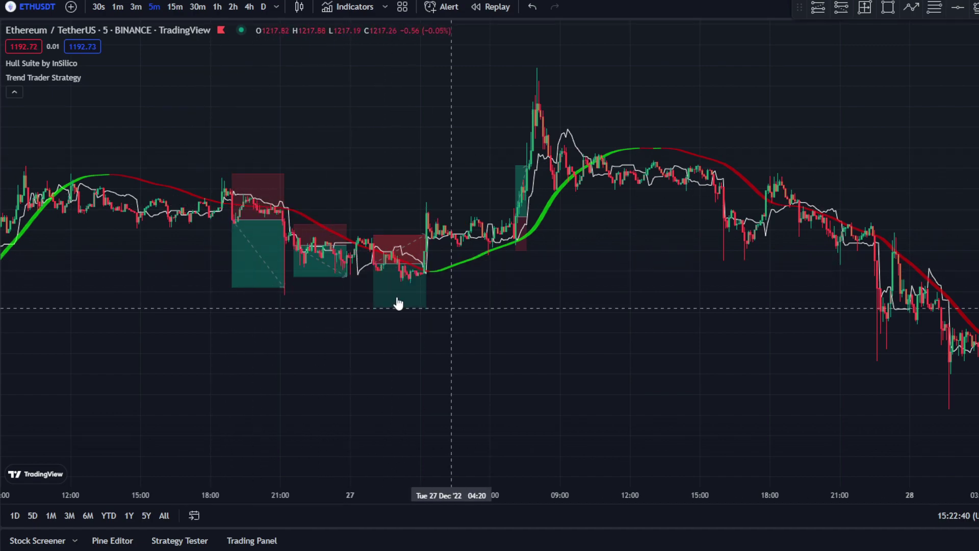
pyautogui.moveTo(896, 306); pyautogui.dragTo(520, 257)
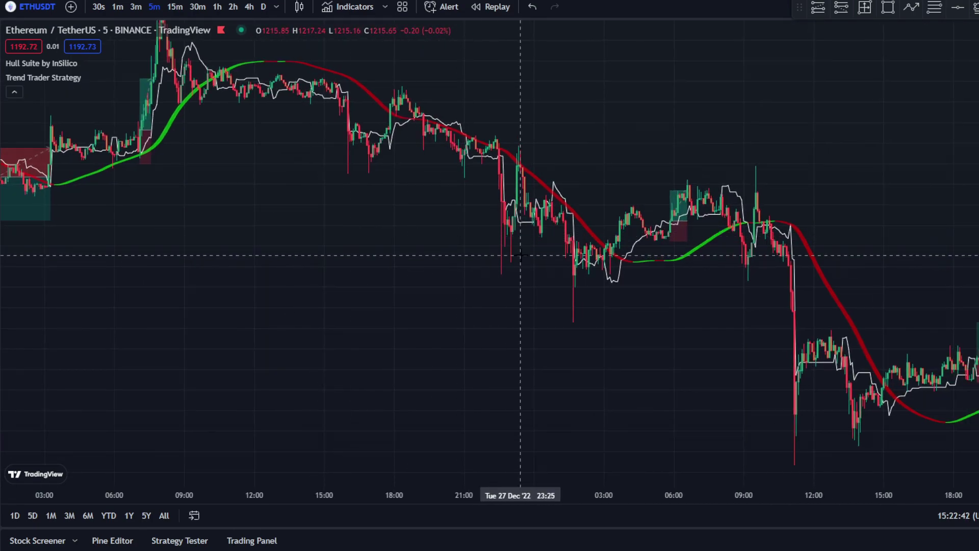
pyautogui.scroll(-6, 531, 250)
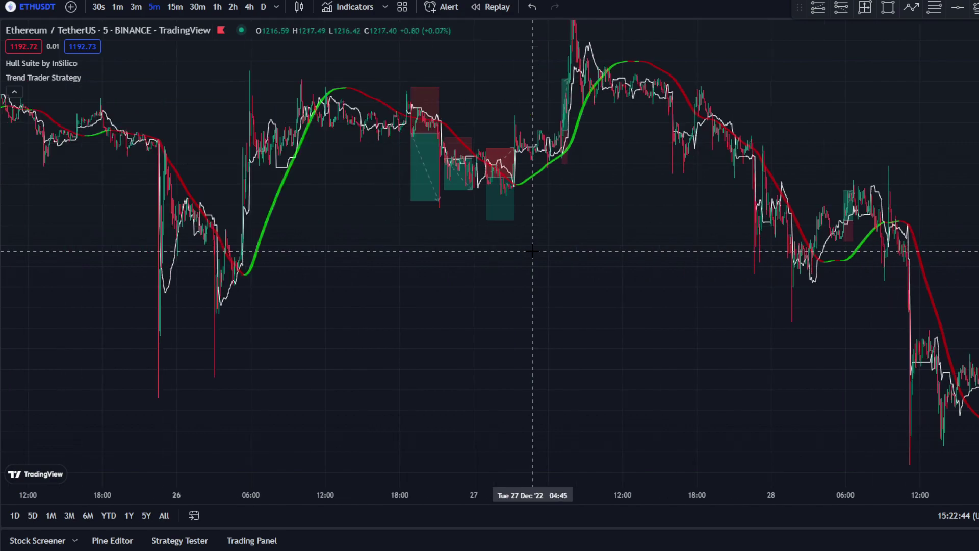
pyautogui.moveTo(859, 276); pyautogui.dragTo(668, 290)
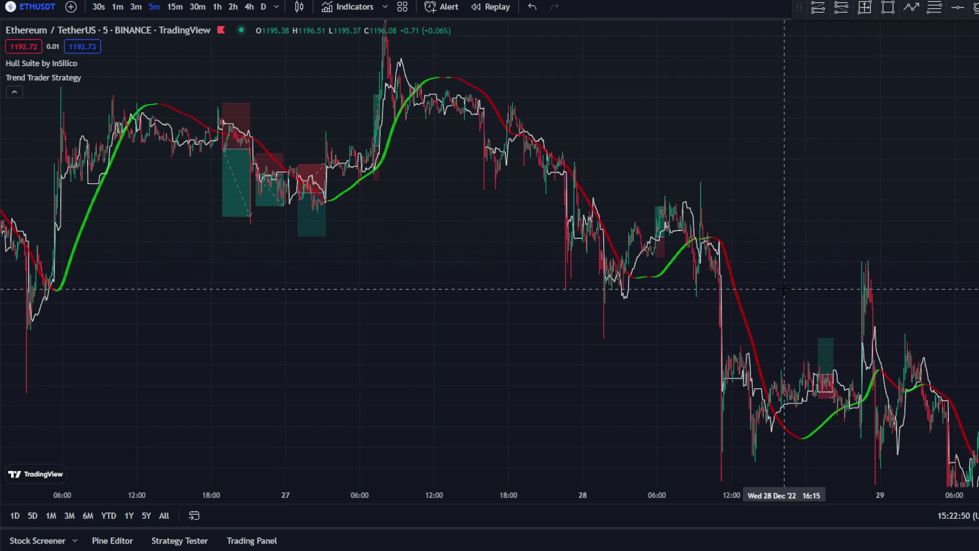
# Examine the price action from 22 to 25 December for sideways stretches where the Hull Suite stays flat
pyautogui.moveTo(115, 299); pyautogui.dragTo(713, 328)
pyautogui.moveTo(302, 306); pyautogui.dragTo(857, 396)
pyautogui.scroll(5, 816, 390)
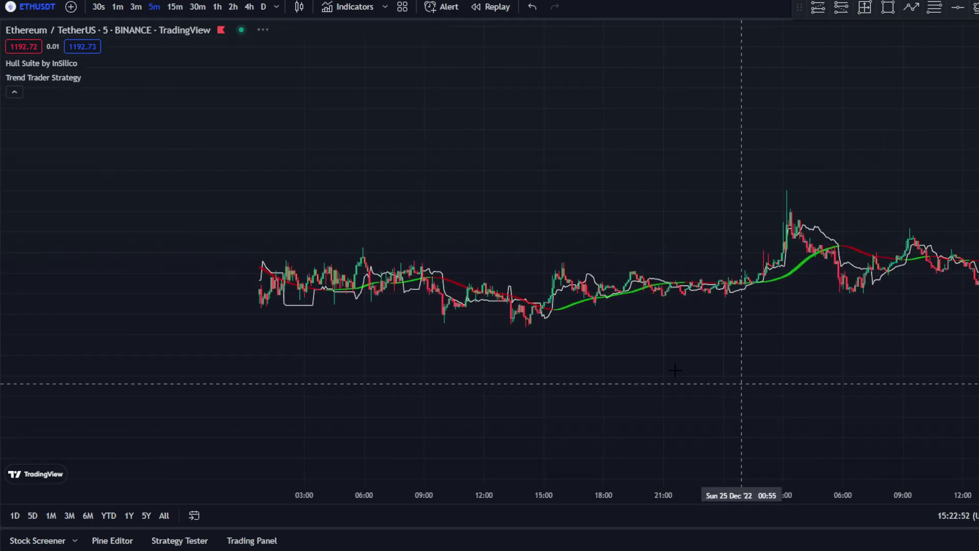
pyautogui.moveTo(539, 343); pyautogui.dragTo(815, 363)
pyautogui.scroll(5, 815, 362)
pyautogui.moveTo(632, 360); pyautogui.dragTo(933, 366)
pyautogui.moveTo(791, 380); pyautogui.dragTo(639, 310)
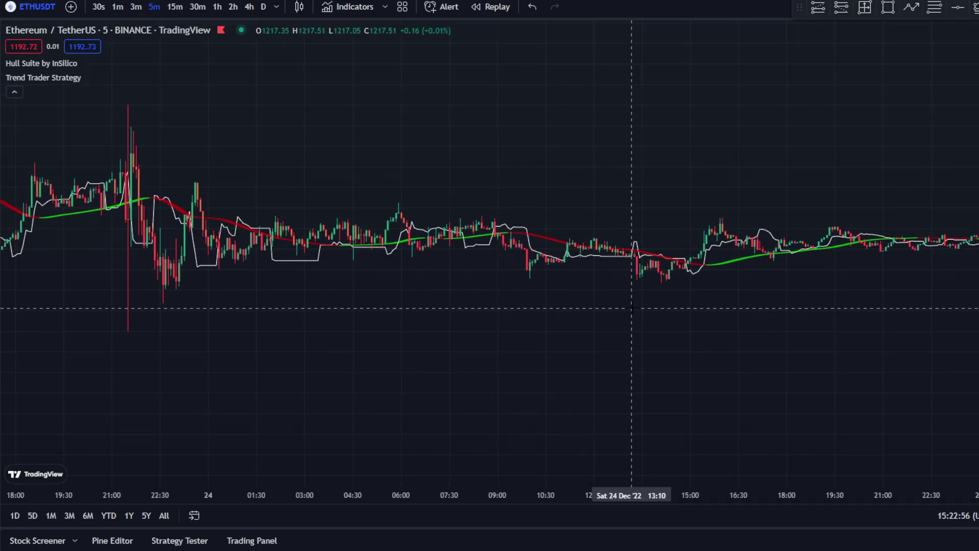
pyautogui.scroll(-7, 632, 308)
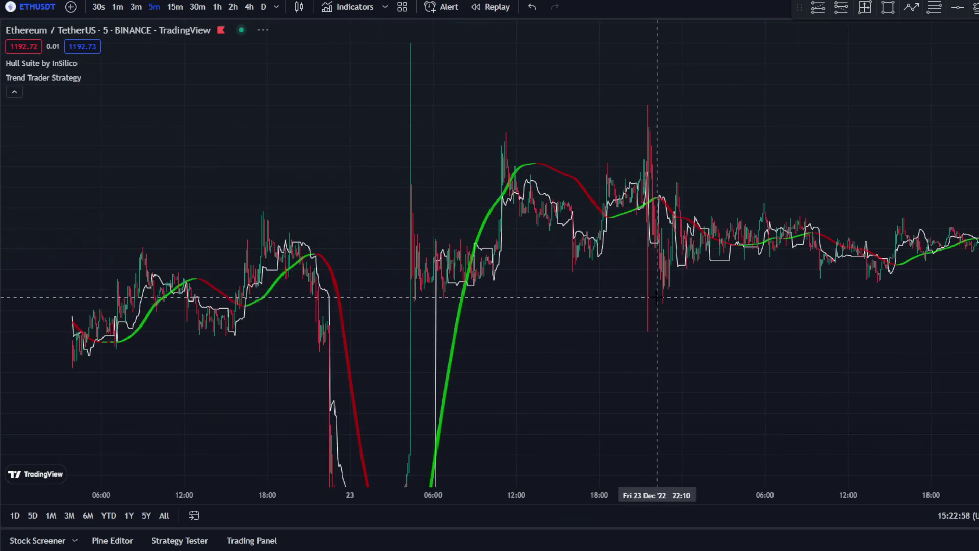
pyautogui.moveTo(737, 298); pyautogui.dragTo(671, 343)
pyautogui.scroll(5, 671, 343)
pyautogui.moveTo(544, 338); pyautogui.dragTo(570, 341)
pyautogui.click(888, 6)
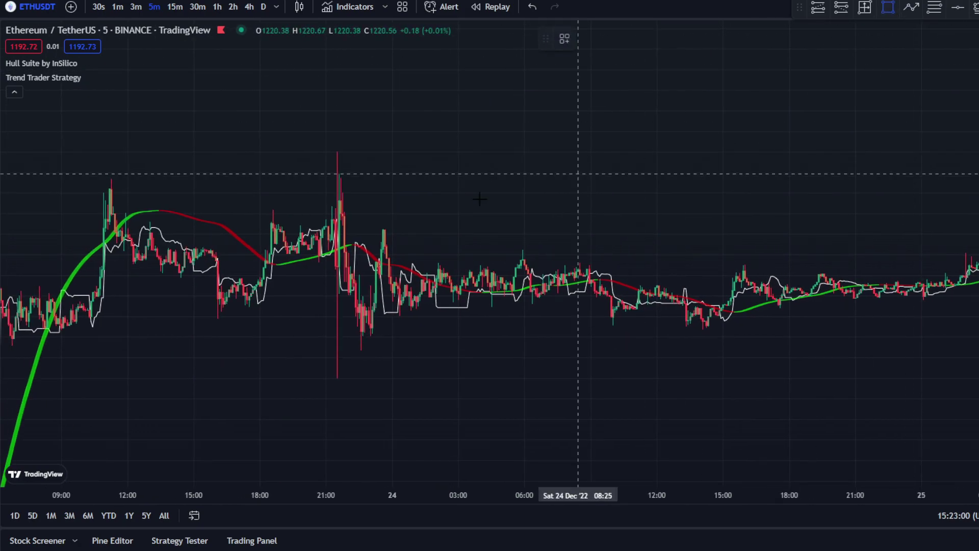
pyautogui.click(113, 148)
pyautogui.click(797, 363)
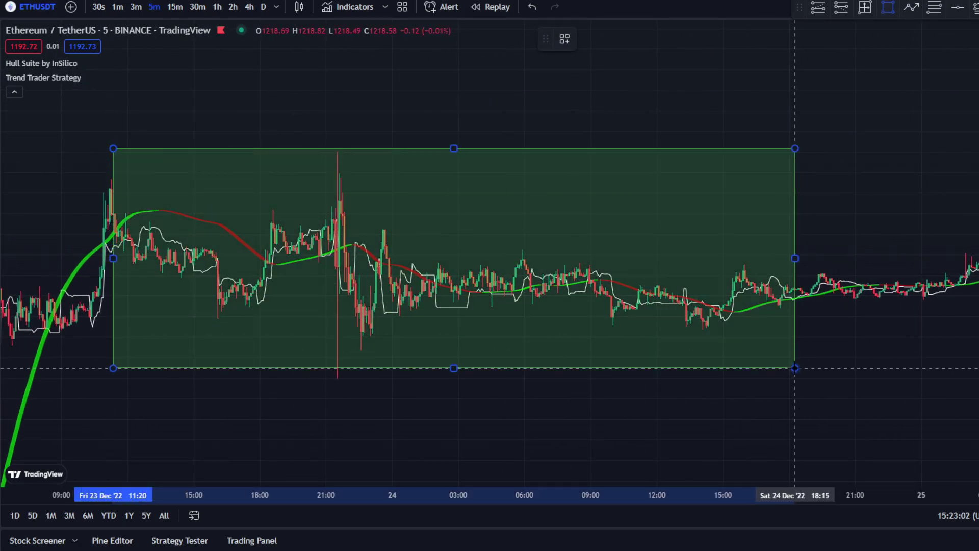
pyautogui.scroll(3, 755, 357)
pyautogui.click(755, 357)
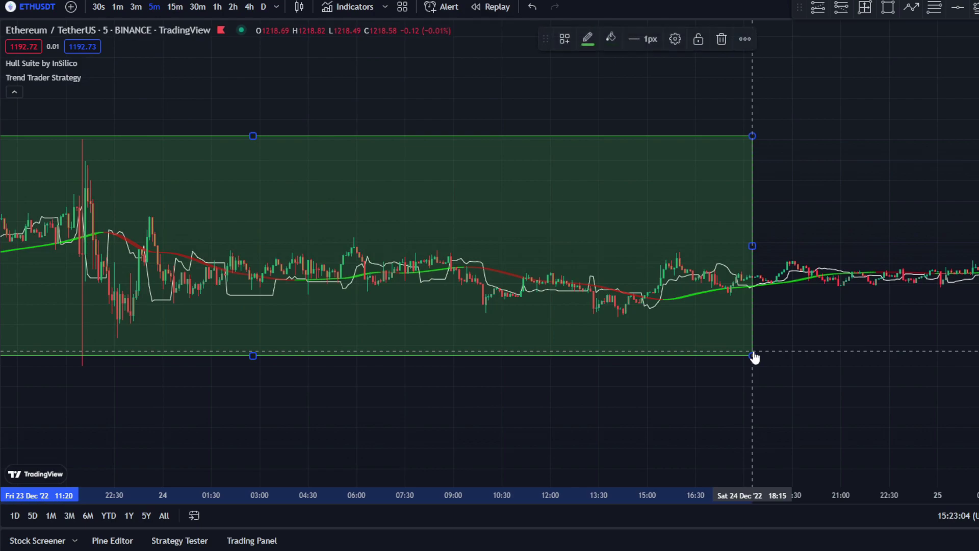
pyautogui.press('Delete')
# Draw a rectangle around the sideways price action from 23:45 on 23 December to about 10:45 on 24 December
pyautogui.click(887, 7)
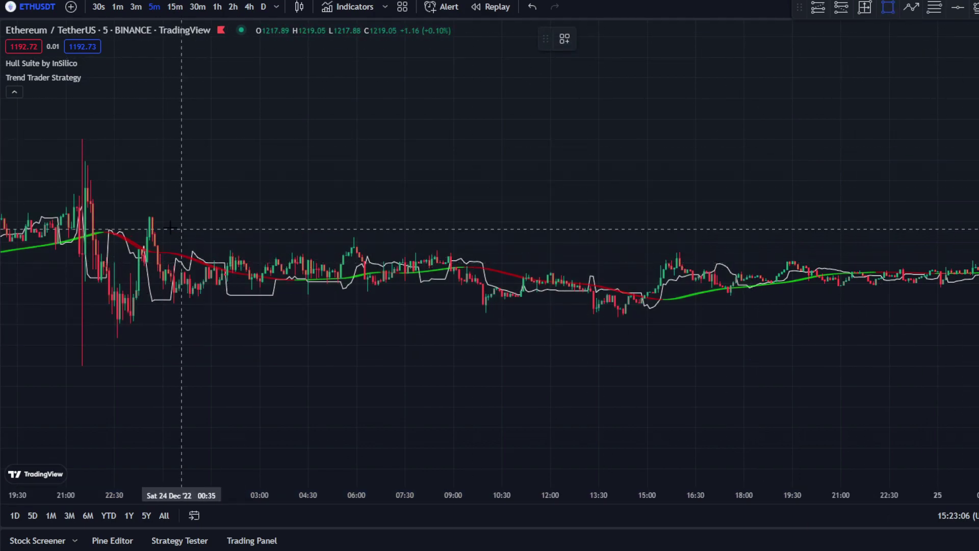
pyautogui.click(154, 224)
pyautogui.click(510, 305)
pyautogui.moveTo(230, 308); pyautogui.dragTo(523, 326)
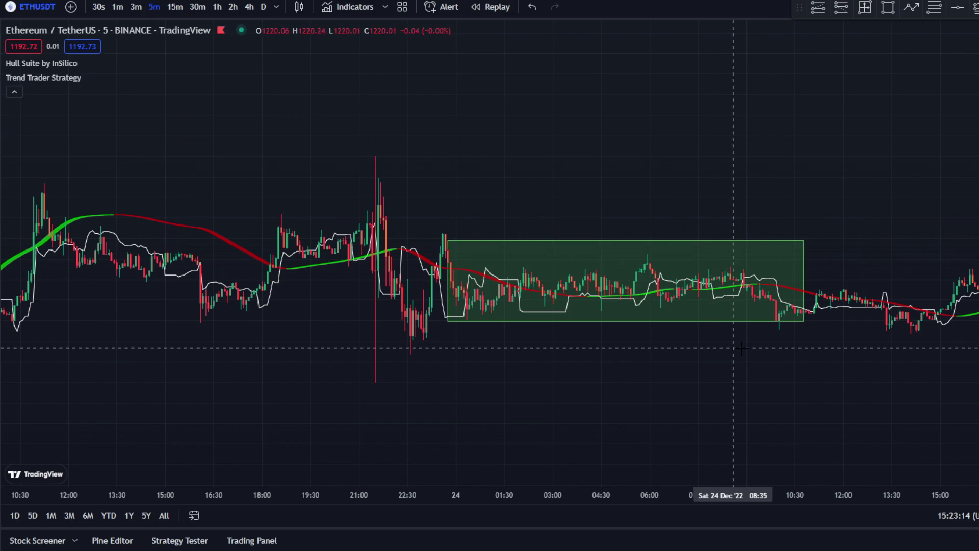
# Extend the end of the sideways-range rectangle to about 01:15 on 25 December
pyautogui.moveTo(760, 332); pyautogui.dragTo(479, 377)
pyautogui.scroll(-2, 558, 332)
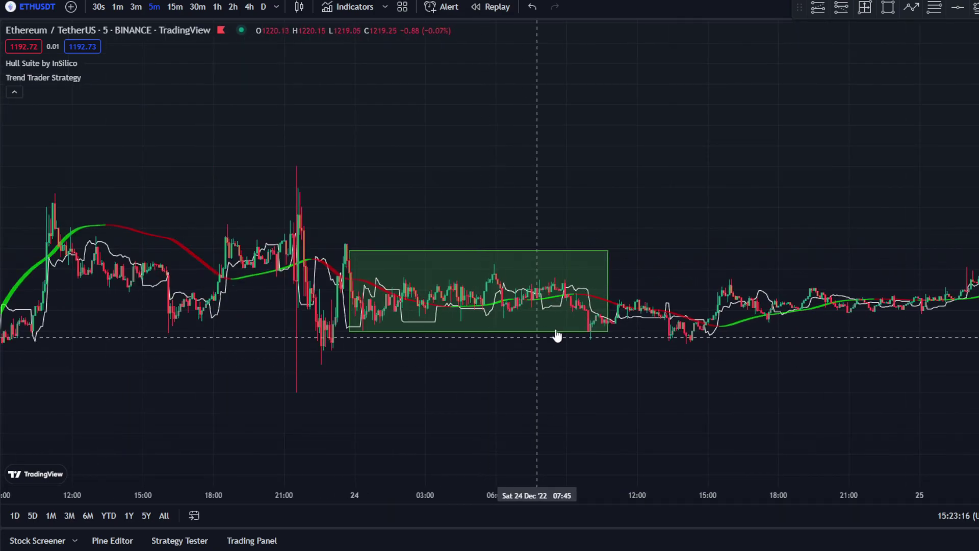
pyautogui.click(610, 296)
pyautogui.moveTo(608, 292); pyautogui.dragTo(948, 339)
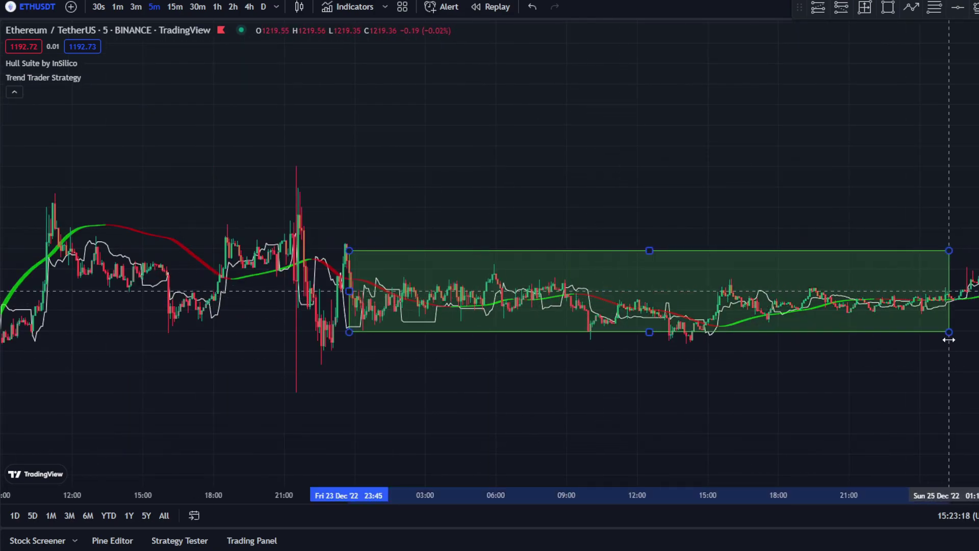
# Examine the price action on 25 and 26 December against the Hull Suite, following the marked sideways range
pyautogui.moveTo(929, 371); pyautogui.dragTo(430, 352)
pyautogui.moveTo(767, 389); pyautogui.dragTo(315, 357)
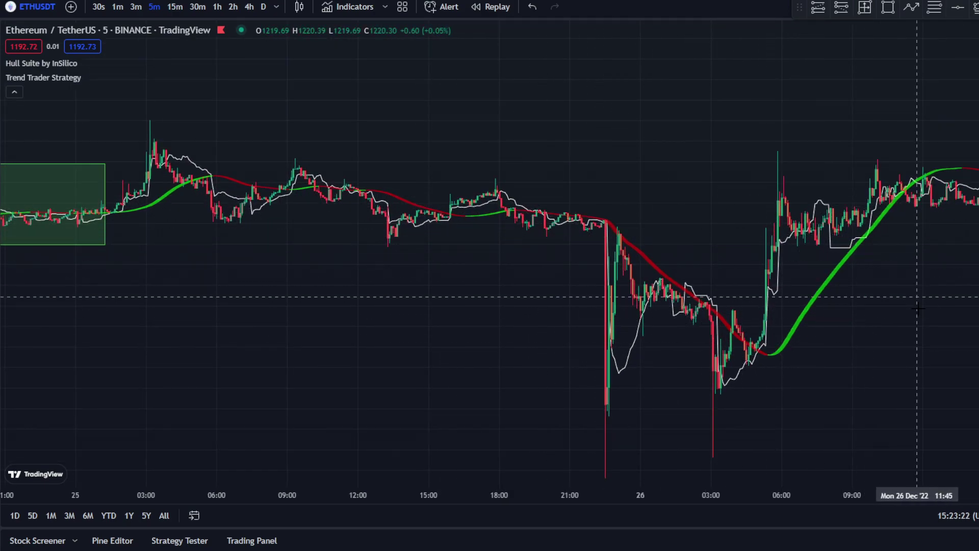
pyautogui.moveTo(897, 337); pyautogui.dragTo(449, 316)
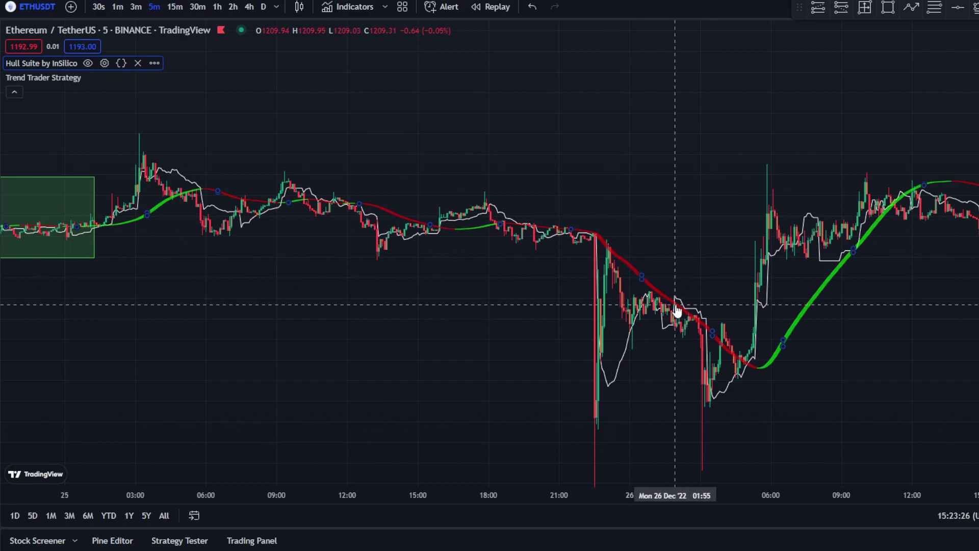
pyautogui.click(339, 295)
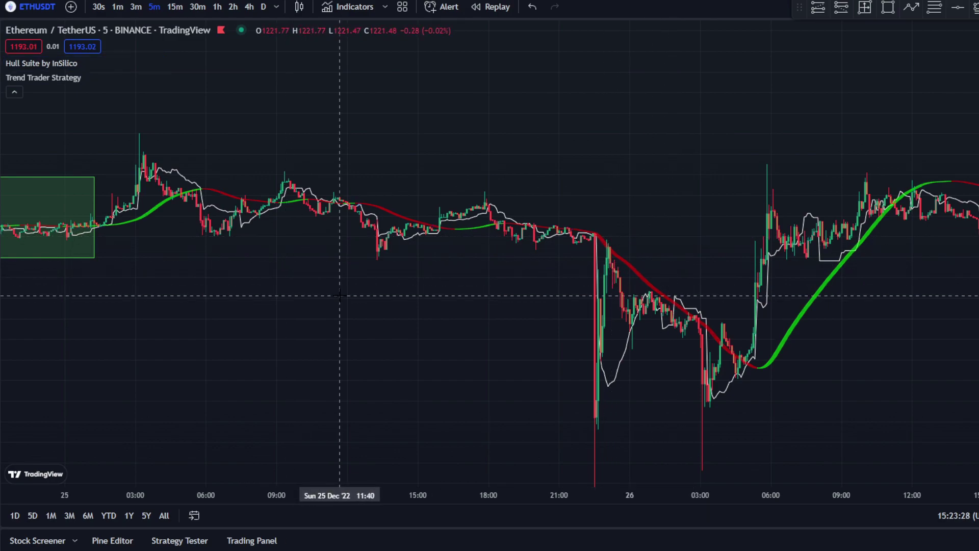